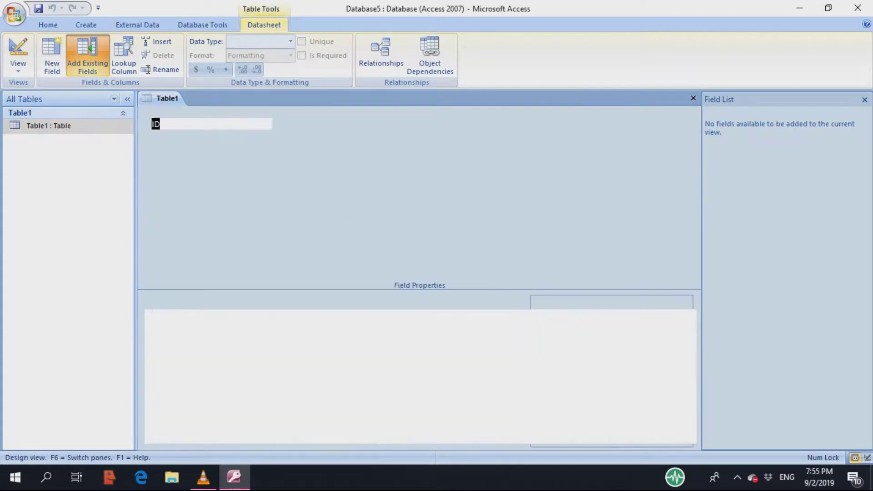
- Enter the field names student number, first name, last name, class and section in the demo table
type("st")
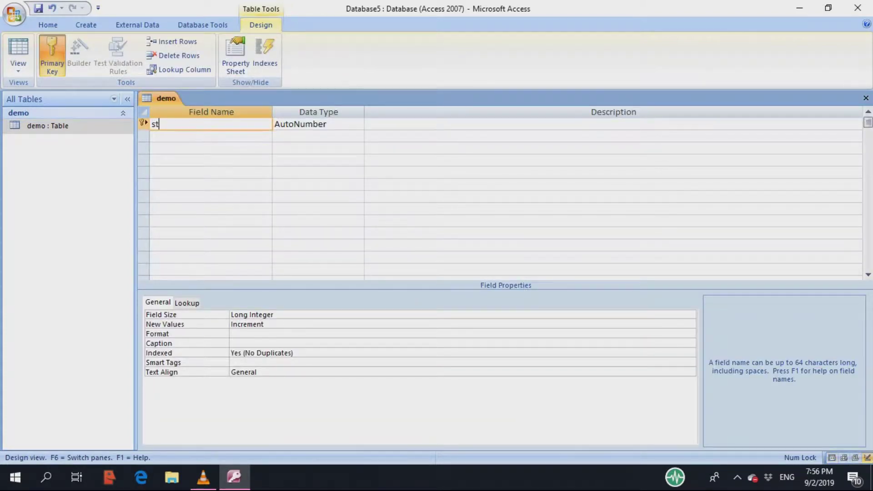
type("udent number")
left_click(210, 136)
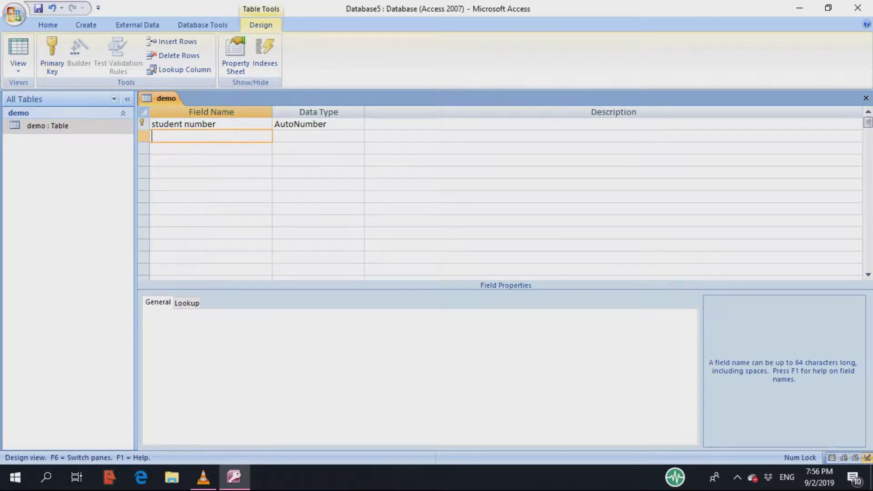
type("first name")
key("Down")
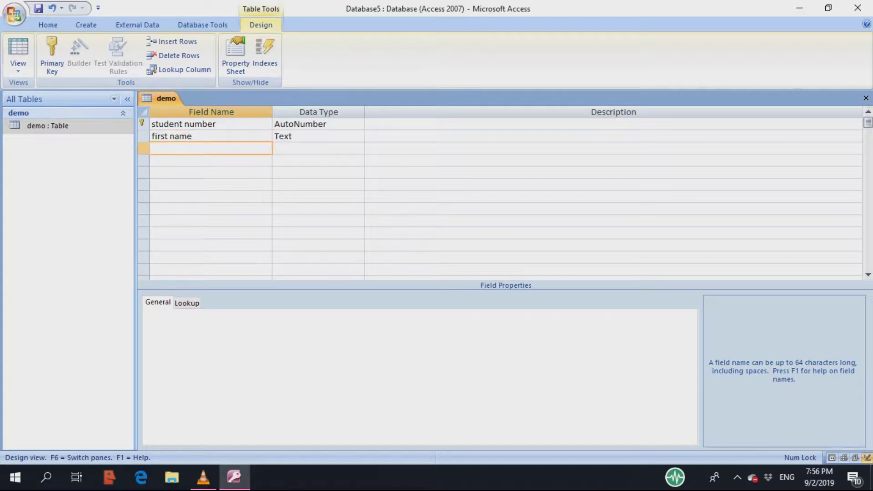
type("last name")
key("Down")
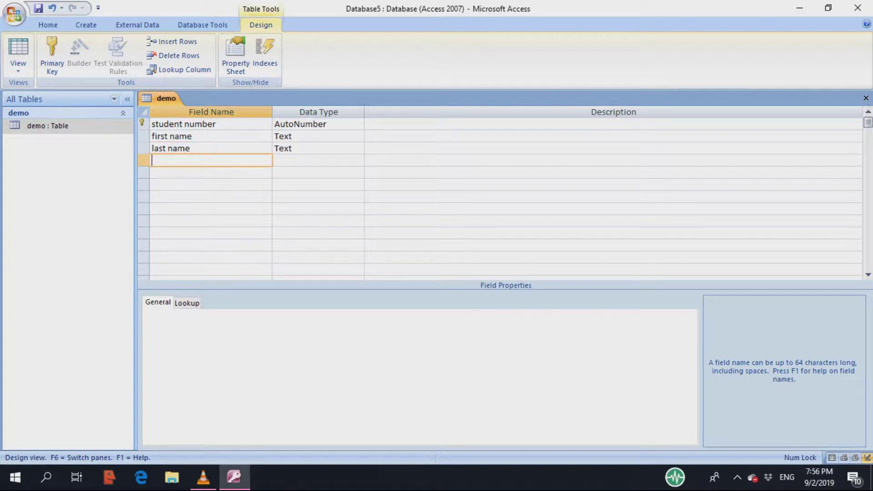
type("class")
key("Down")
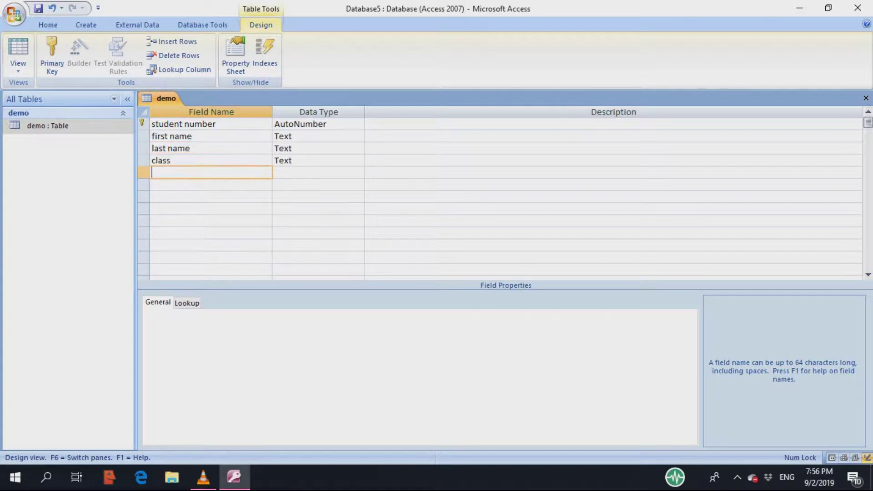
type("section")
key("Tab")
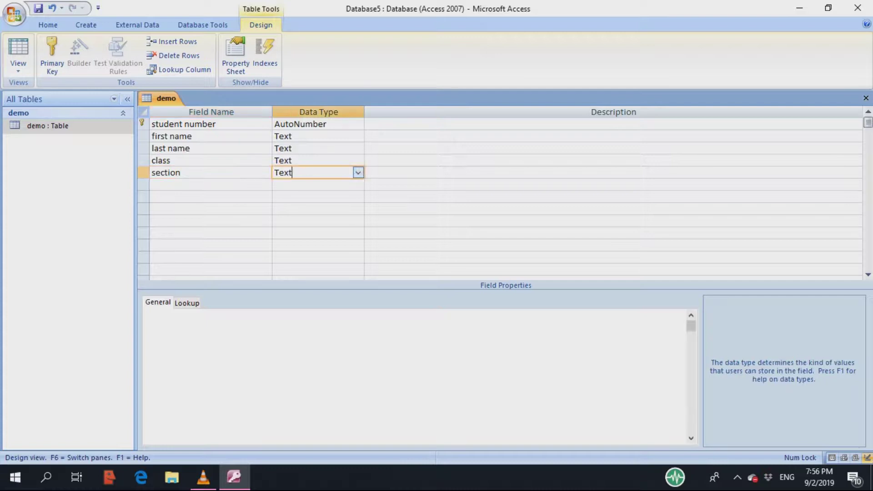
- Set the class and student number fields to the Number data type
key("Up")
key("alt+Down")
key("Return")
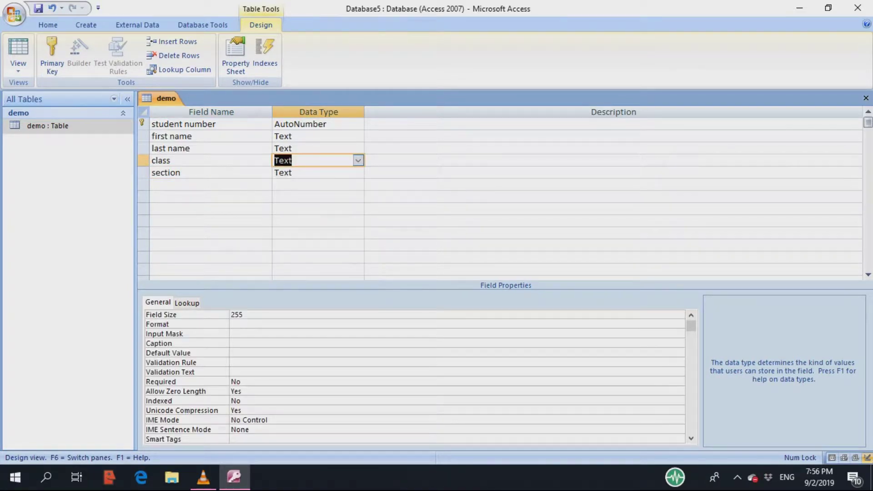
key("alt+Down")
key("Down")
key("Down")
key("Return")
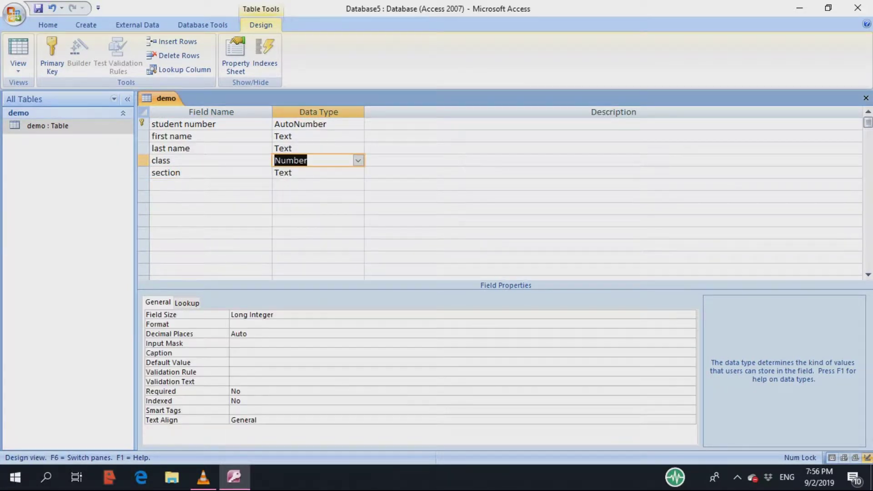
key("Up")
key("Up")
key("Up")
key("alt+Down")
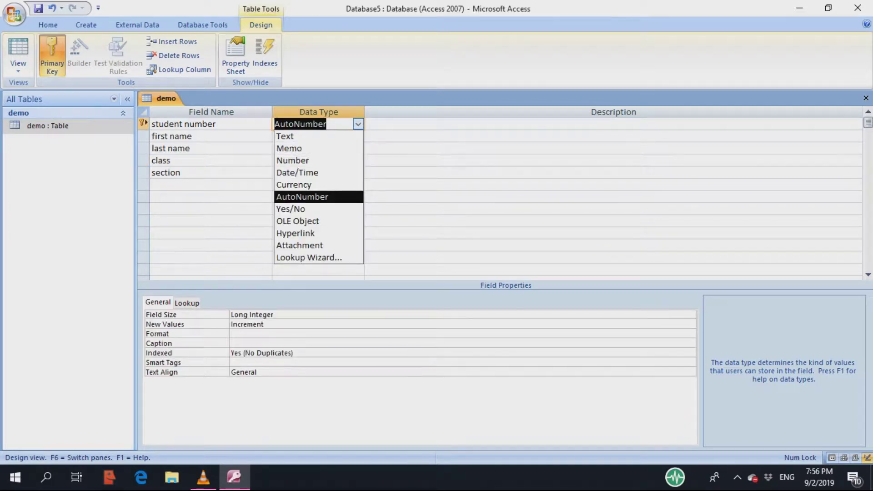
key("Up")
key("Up")
key("Up")
key("Up")
key("Up")
key("Down")
key("Down")
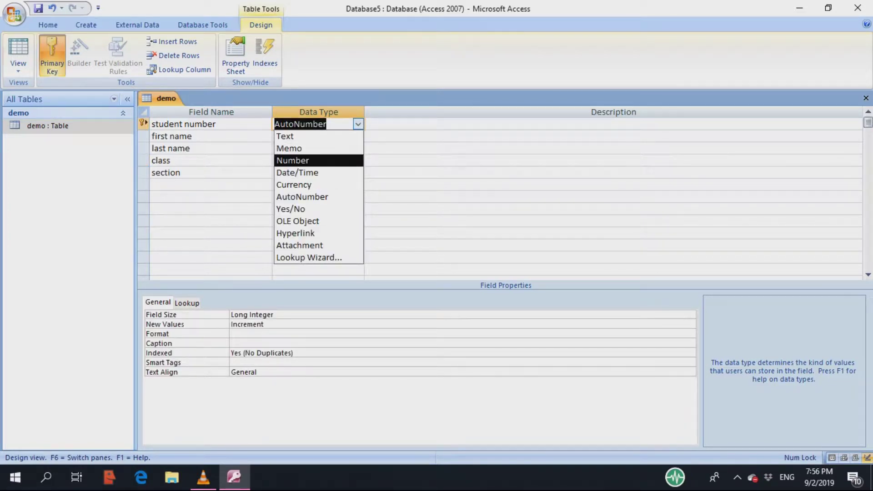
key("Return")
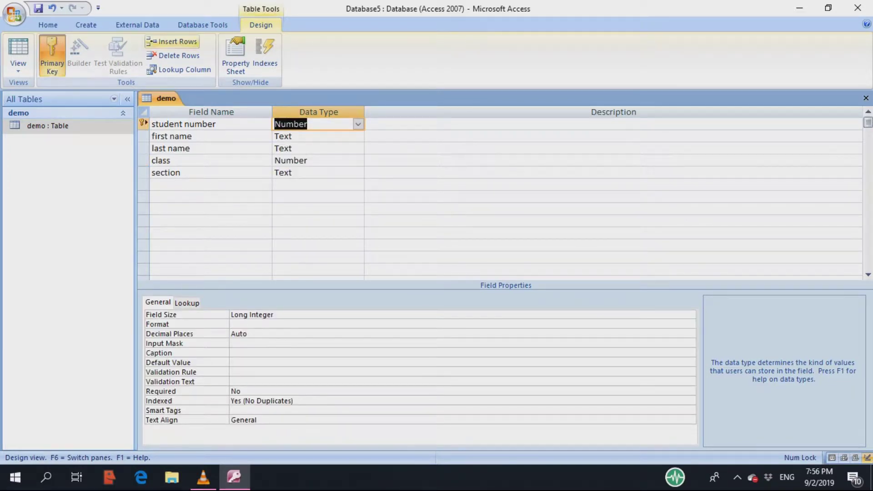
key("alt+c")
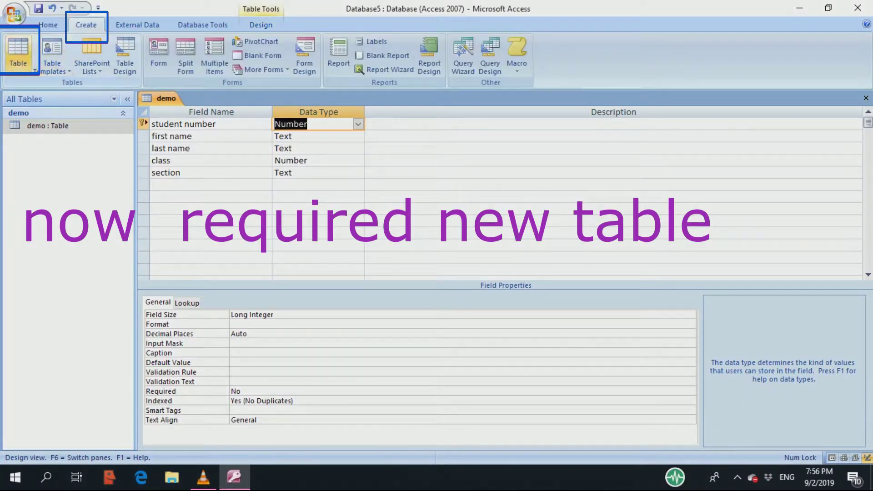
- Create a new blank table, Table1
key("t")
key("n")
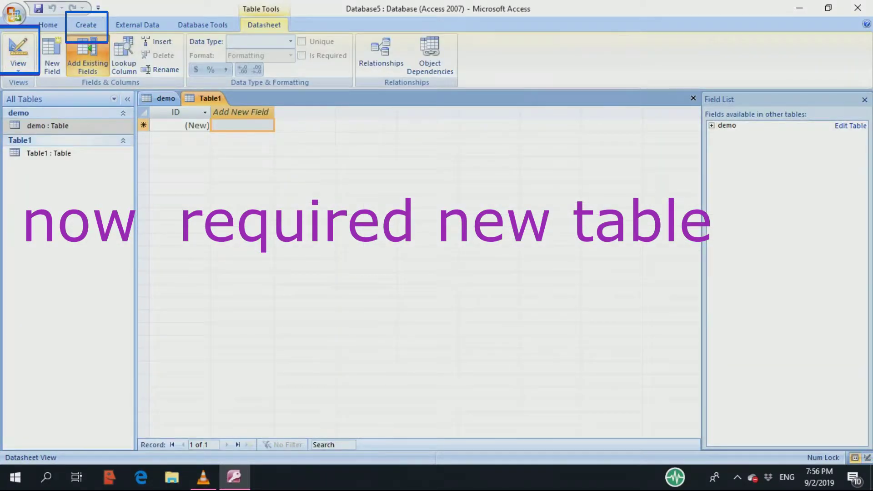
right_click(103, 141)
left_click(47, 125)
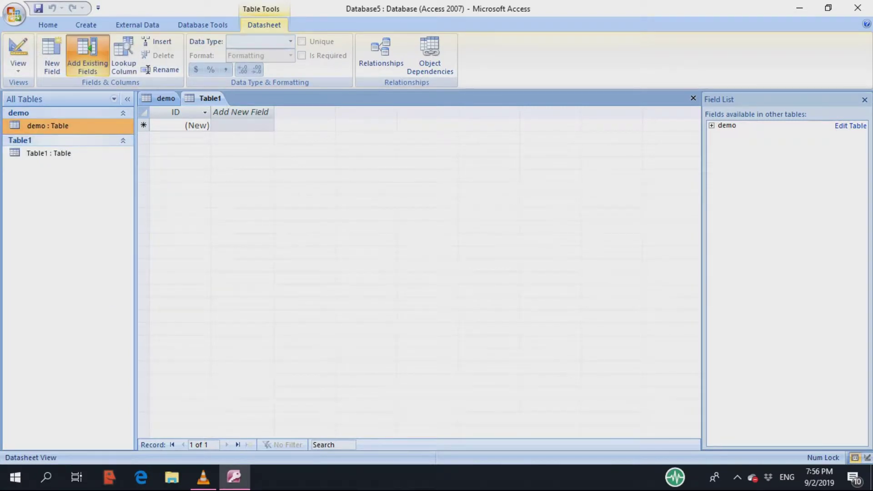
left_click(205, 98)
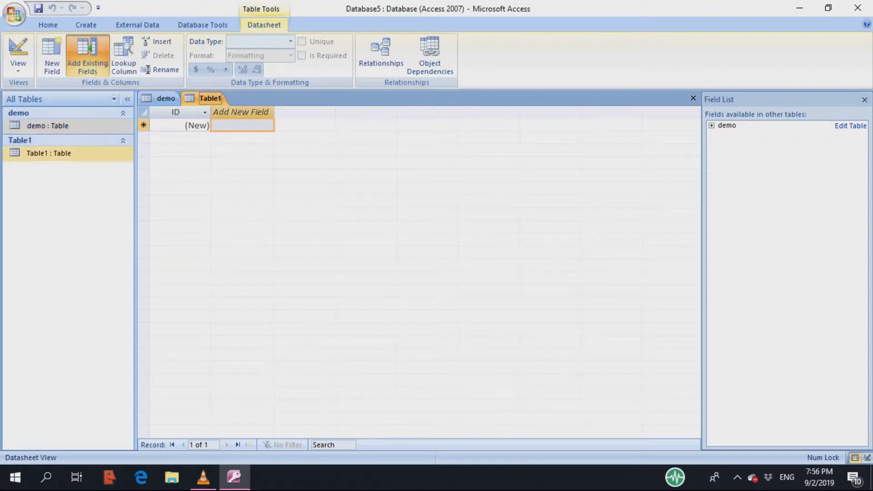
- Switch Table1 to Design View and save it as 'course'
left_click(91, 154)
right_click(92, 154)
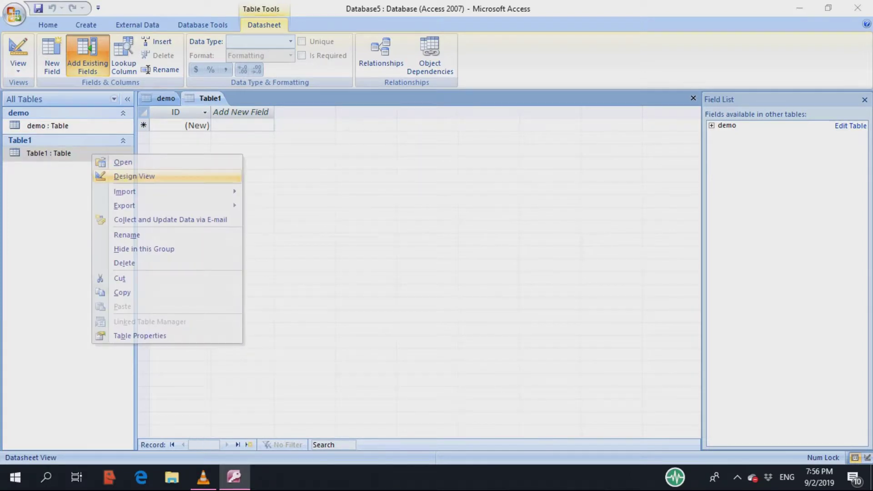
left_click(134, 176)
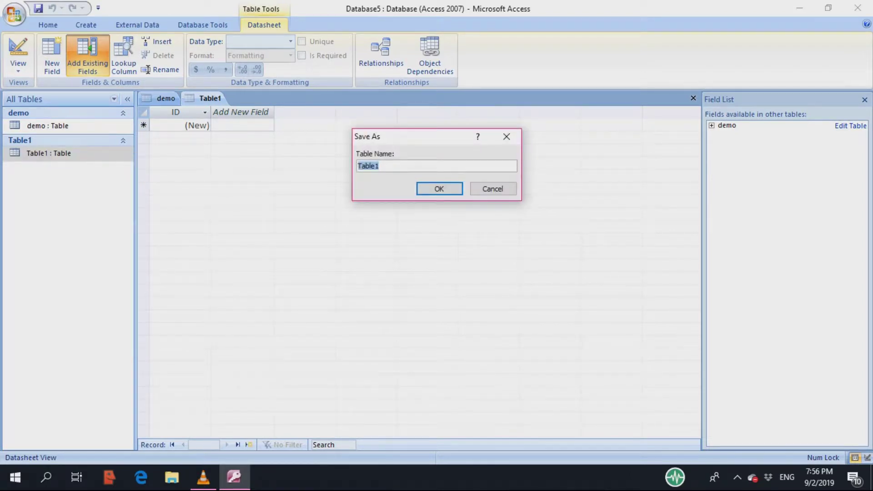
type("course")
key("ctrl+a")
key("Return")
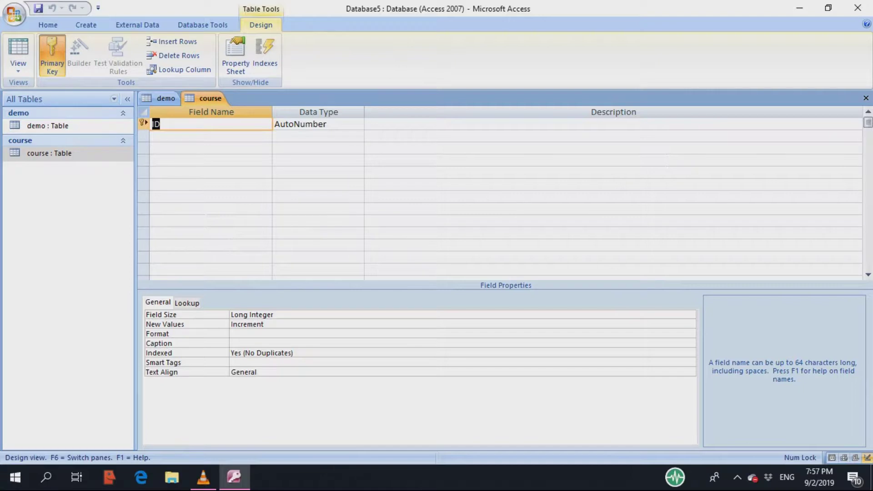
- Rename the ID field to course id and add a student id field
type("course iid")
key("BackSpace")
left_click(211, 136)
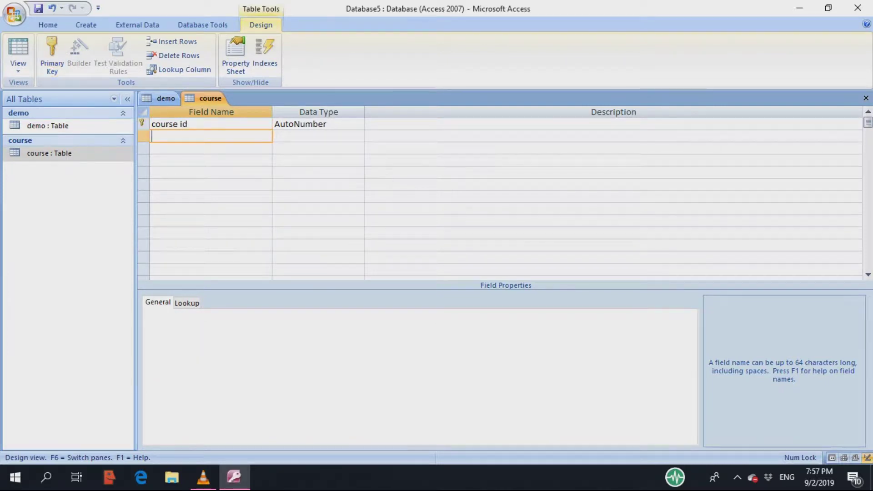
type("student id")
left_click(212, 148)
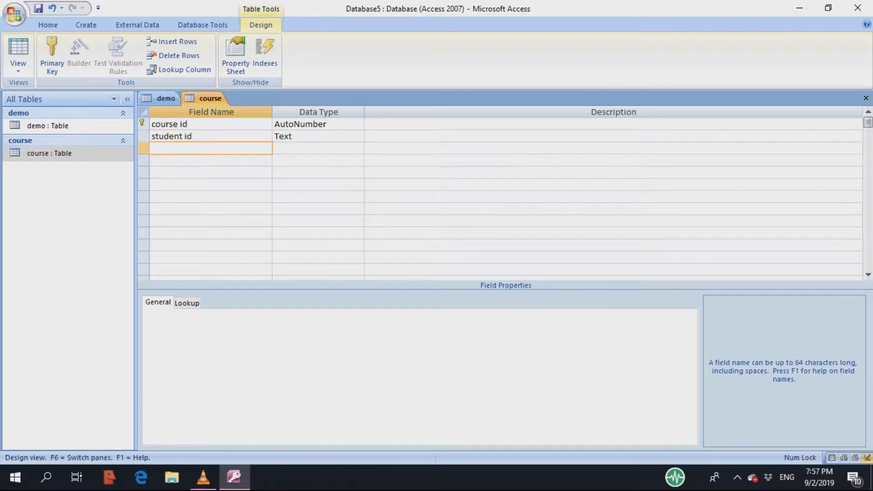
- Add the course name, course credit and course marks fields
type("course name")
left_click(212, 160)
type("course")
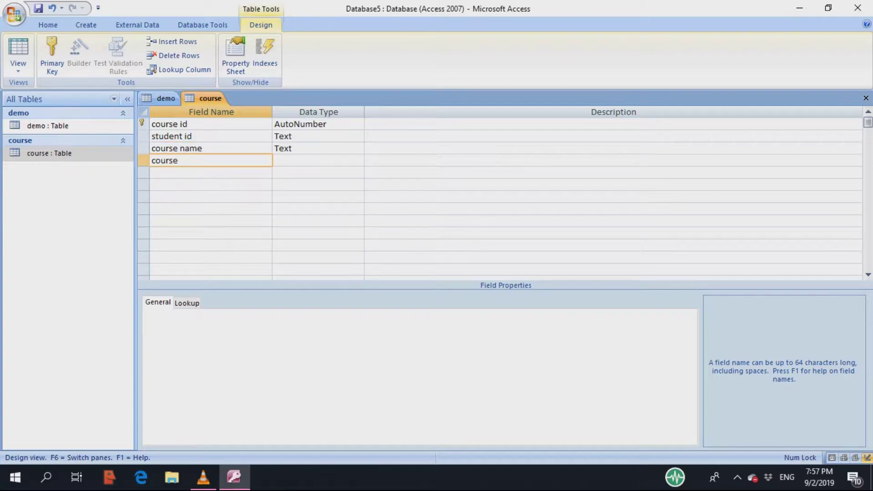
type("credit")
left_click(182, 161)
key("BackSpace")
key("Left")
left_click(152, 172)
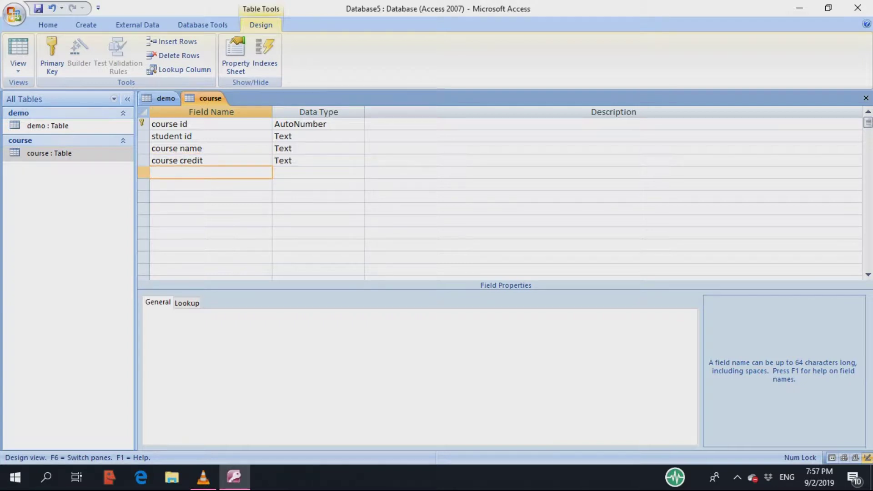
type("course marks")
- Set the course marks field to the Number data type
key("Tab")
key("shift+Tab")
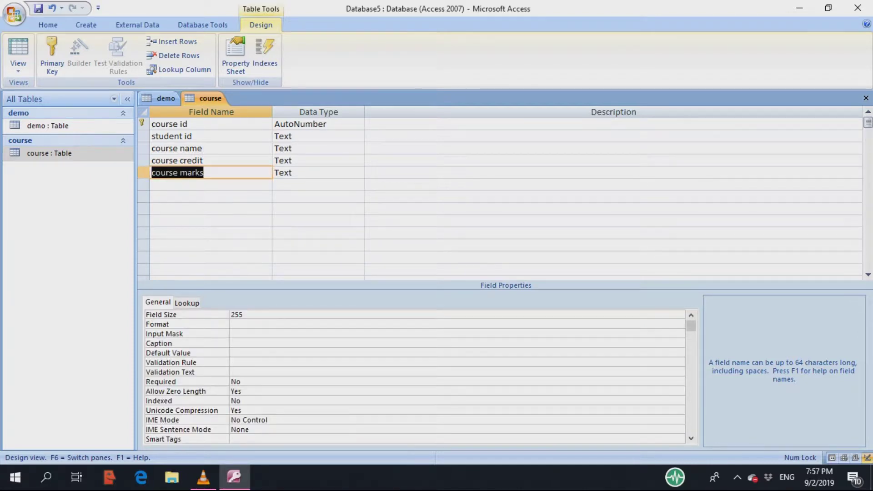
key("Tab")
key("alt+Down")
key("Down")
key("Up")
key("Up")
key("Return")
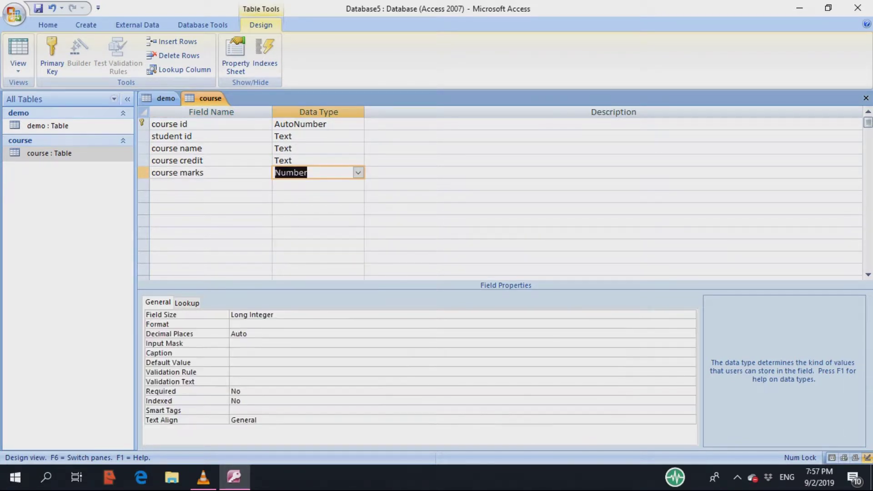
- Set course credit and student id to the Number data type
left_click(292, 160)
key("alt+Down")
key("Down")
key("Down")
key("Return")
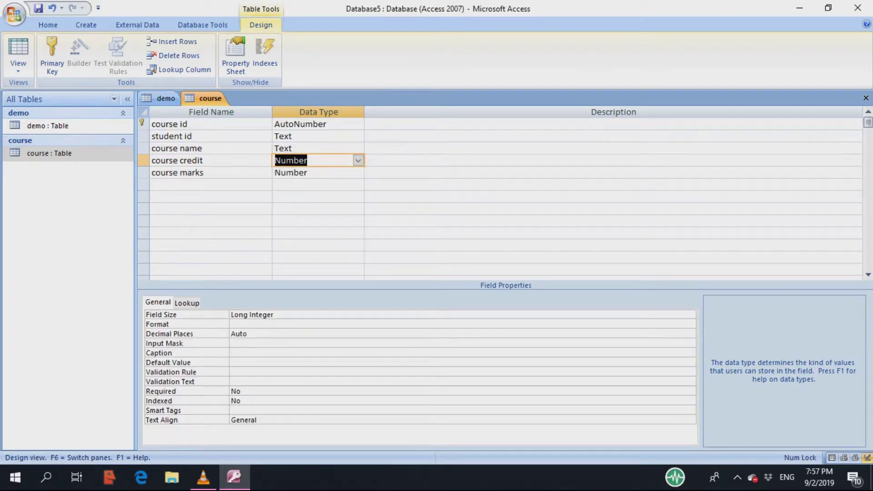
left_click(291, 136)
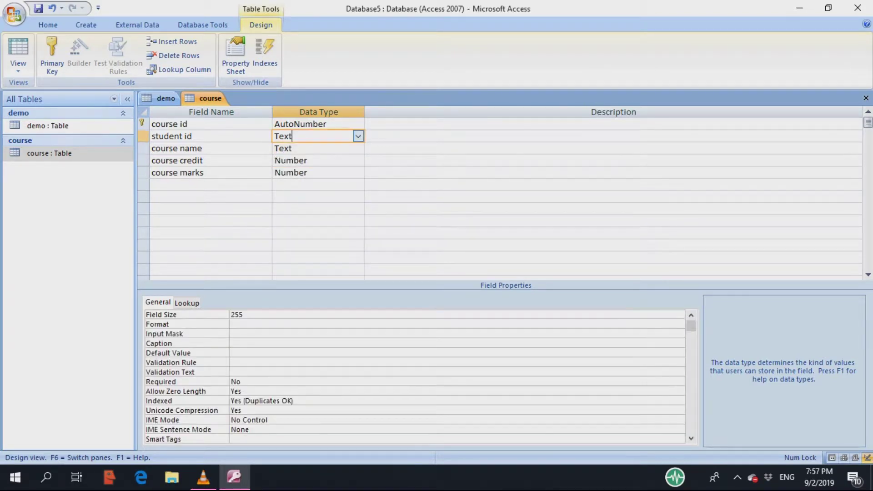
key("alt+Down")
key("Down")
key("Down")
key("Return")
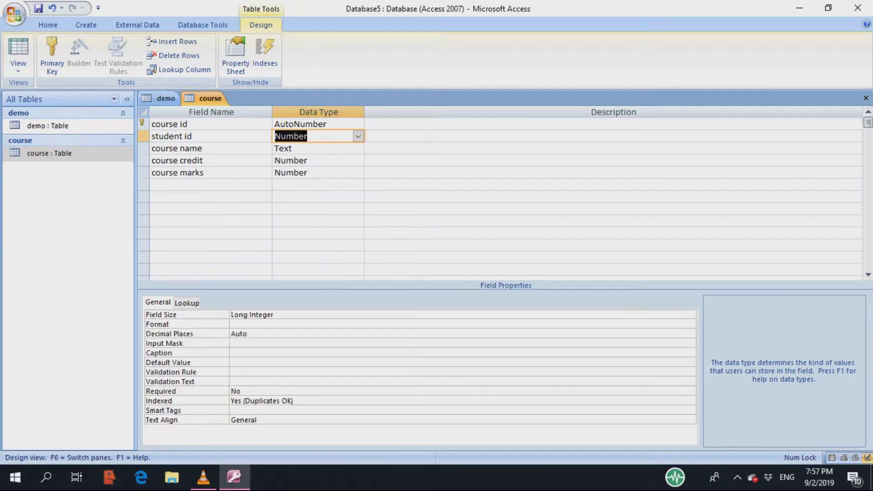
left_click(314, 197)
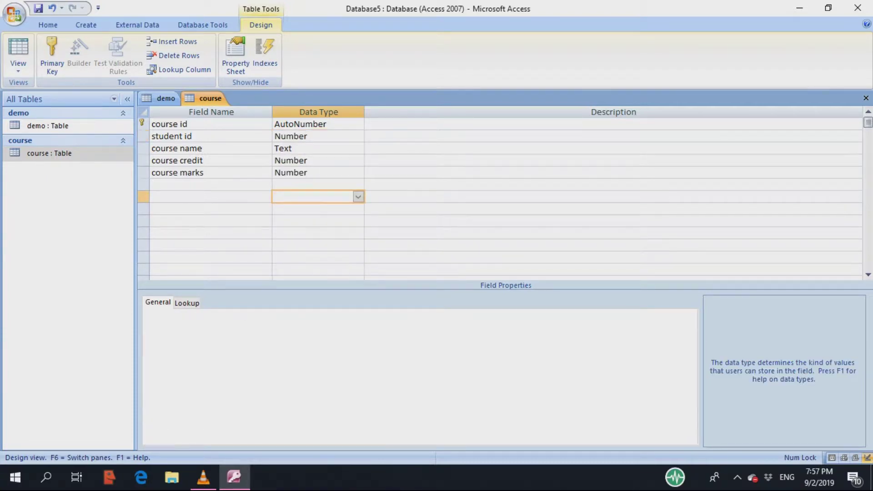
- Save and open the course and demo tables in datasheet view
right_click(116, 157)
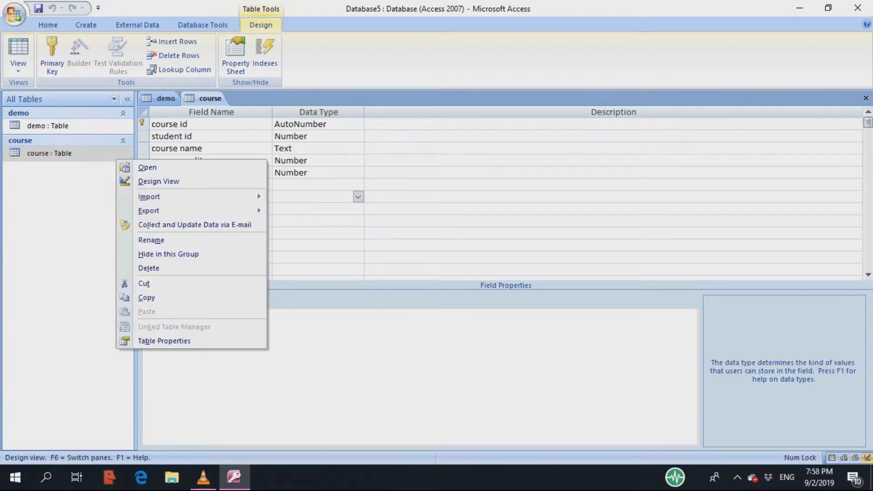
left_click(147, 167)
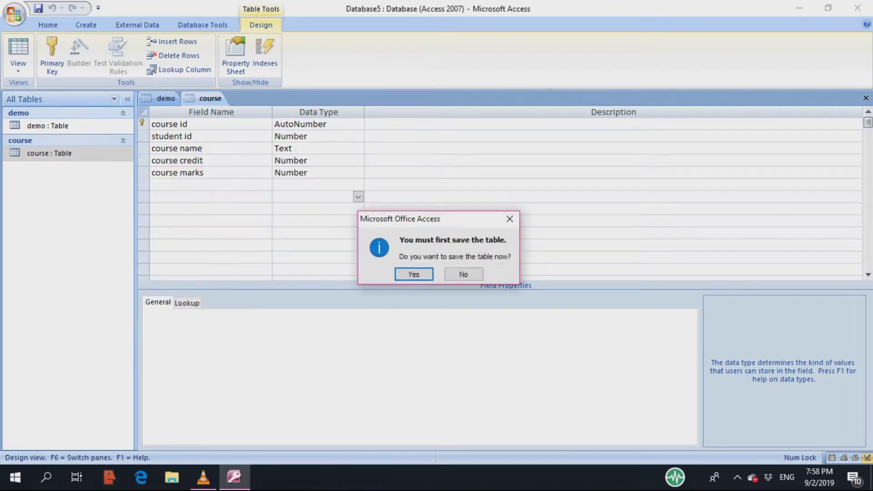
key("Return")
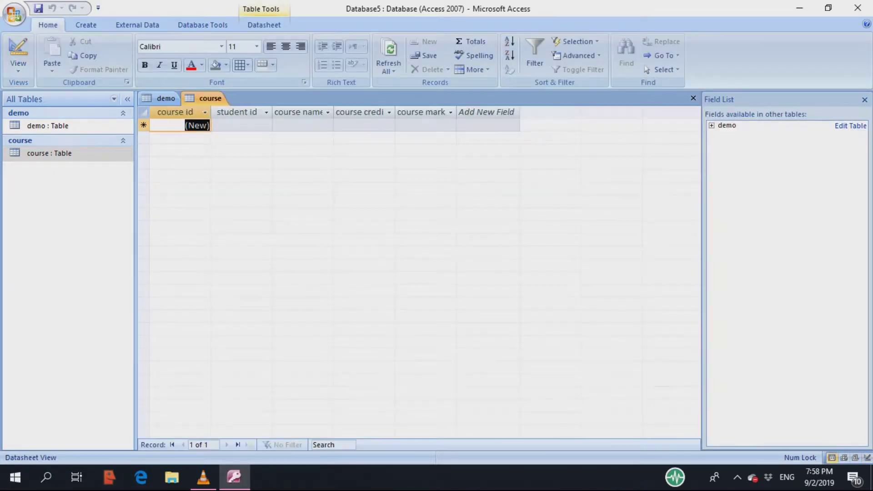
right_click(108, 127)
left_click(147, 137)
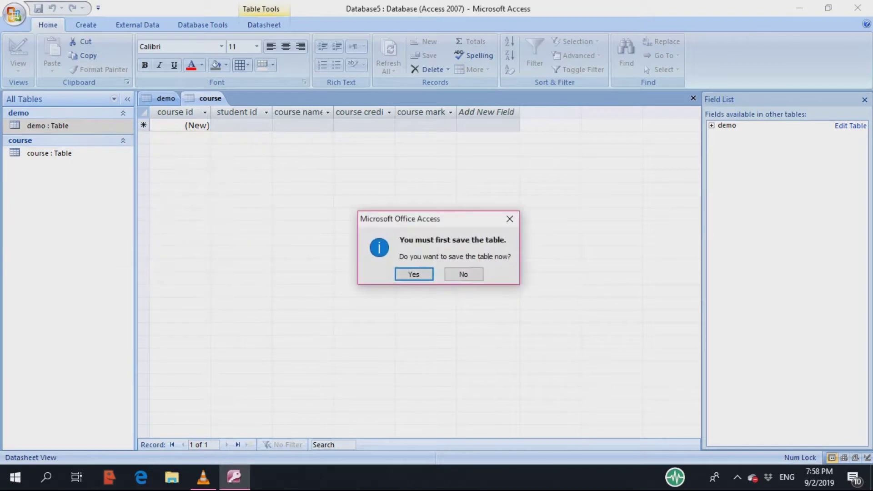
key("Return")
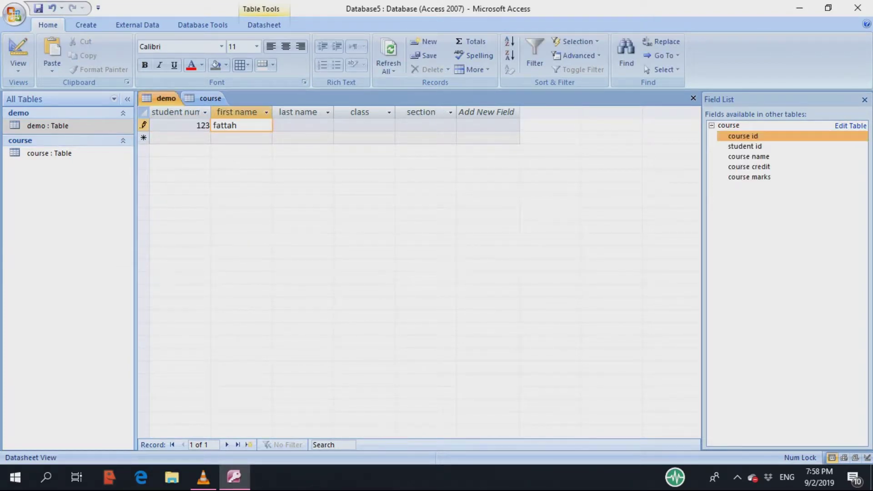
- Enter the first student's first and last name with class 15, section A
left_click(275, 125)
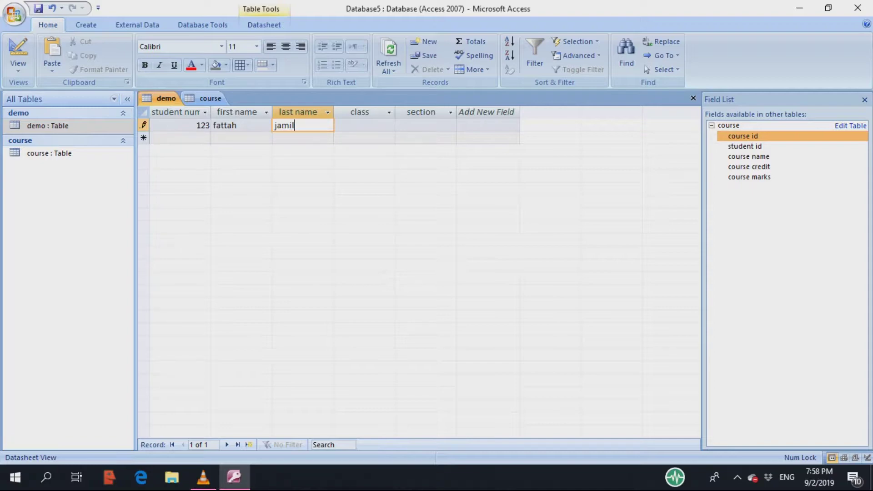
key("Tab")
type("15")
key("Tab")
type("a")
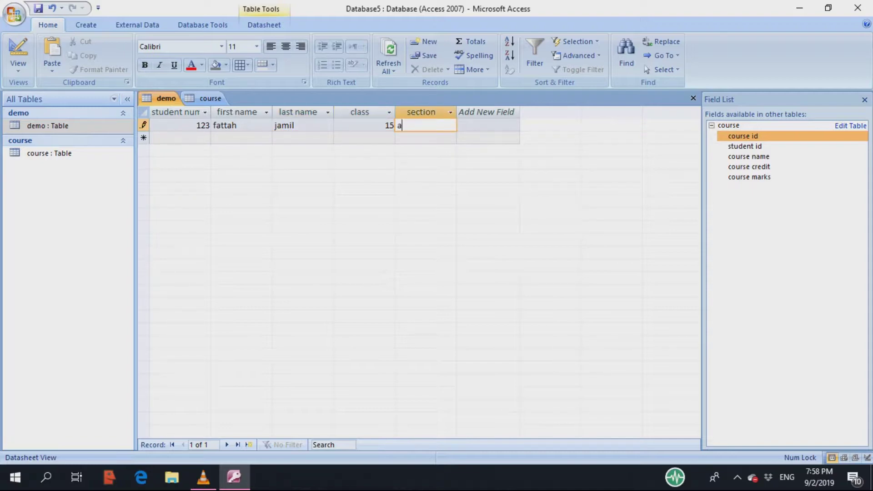
key("BackSpace")
type("A")
key("Tab")
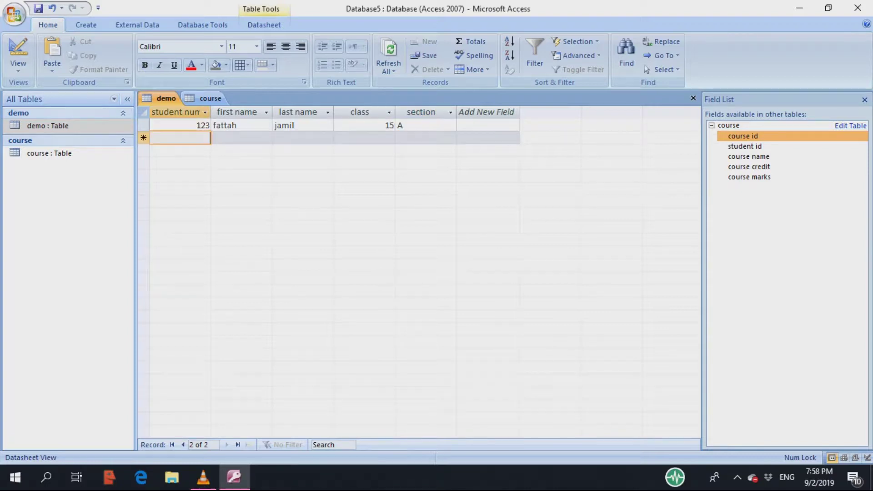
- Add a second student: number 1234, first and last name, class 15, section A
type("1234")
key("Tab")
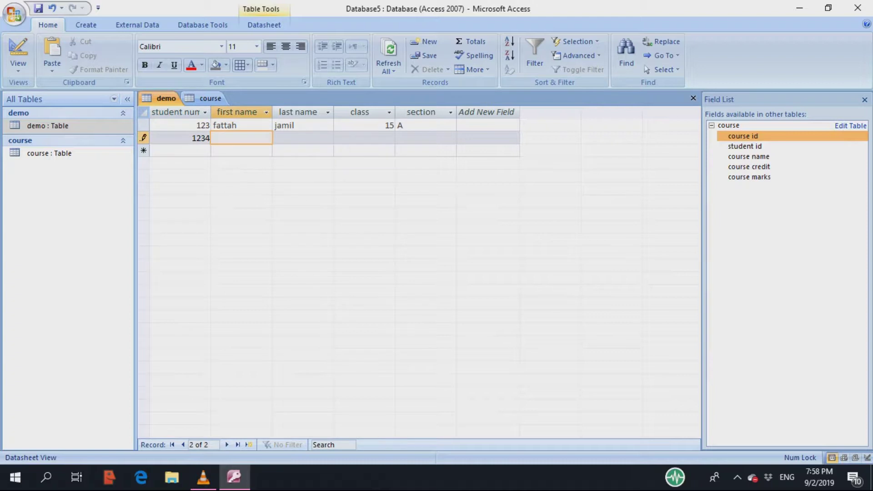
key("Tab")
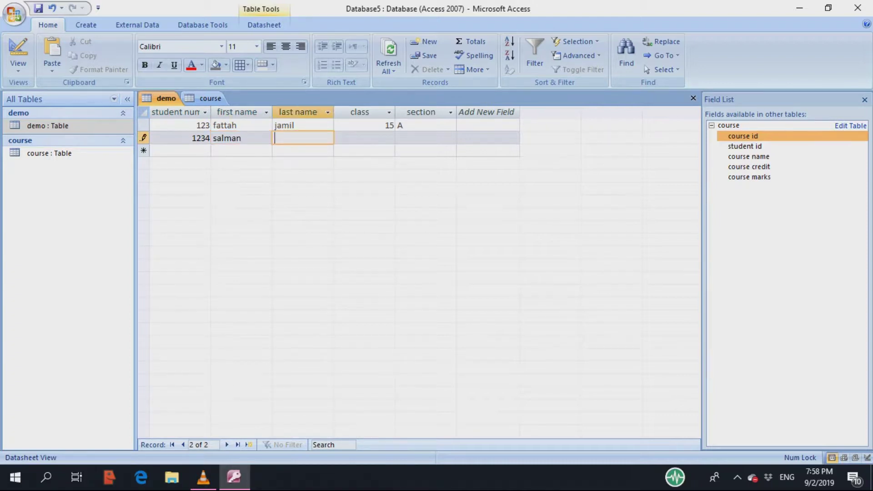
key("Tab")
type("15")
key("Tab")
type("a")
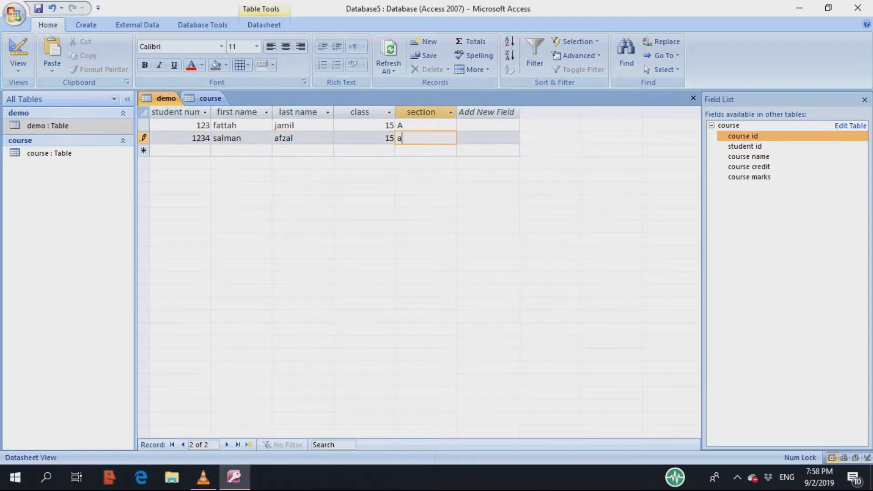
key("BackSpace")
type("A")
key("Tab")
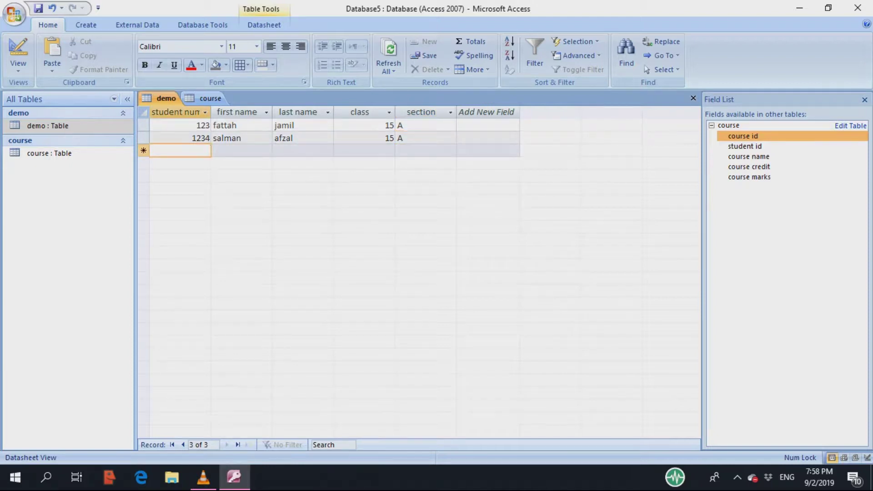
left_click(49, 153)
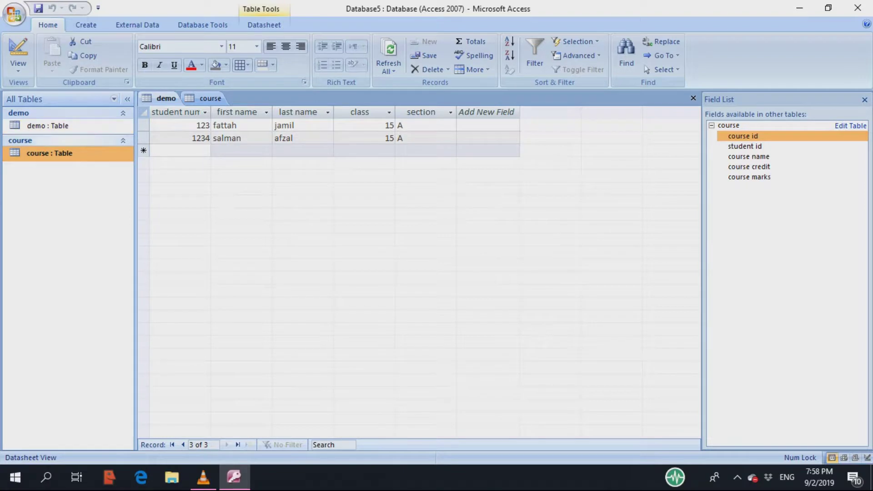
right_click(106, 153)
- Add the astronomy course record for student 12 with 3 credits and 98 marks
left_click(113, 158)
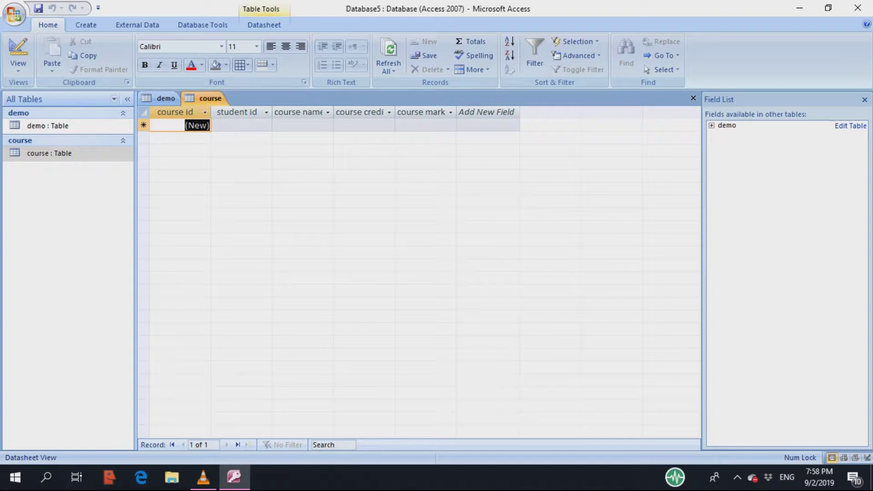
key("1")
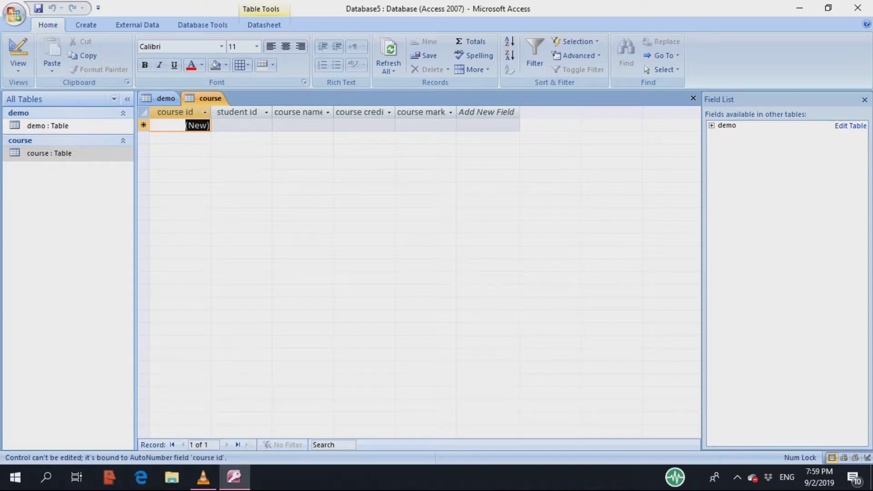
key("Tab")
type("12")
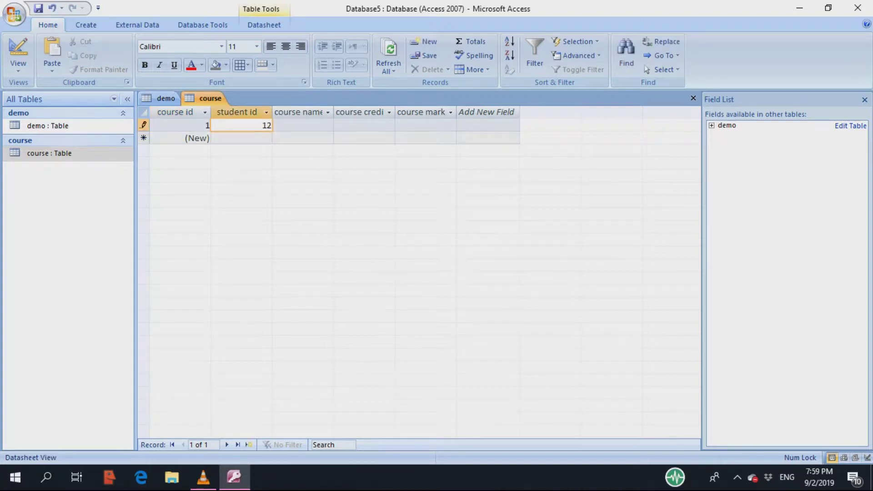
key("Tab")
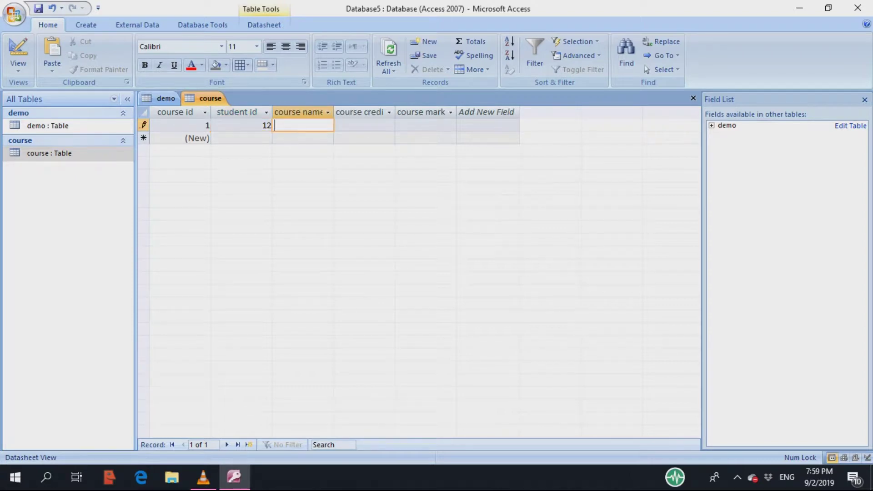
type("astronomy")
key("Tab")
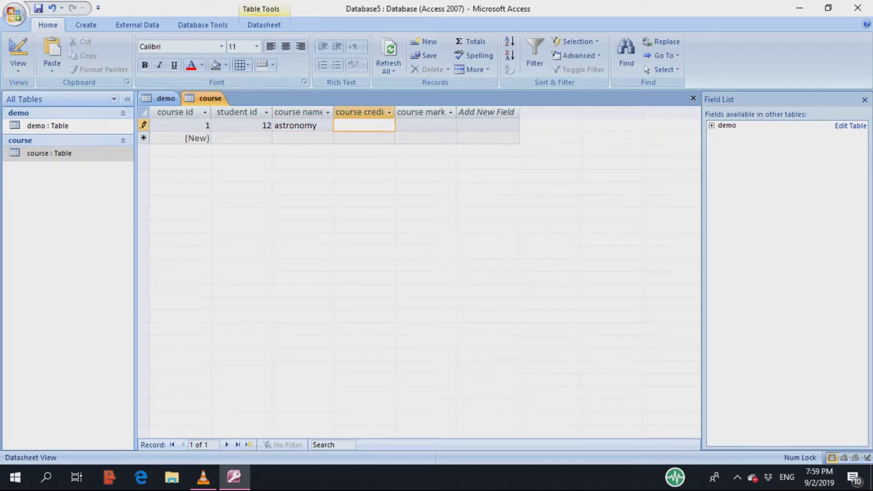
type("3")
key("Tab")
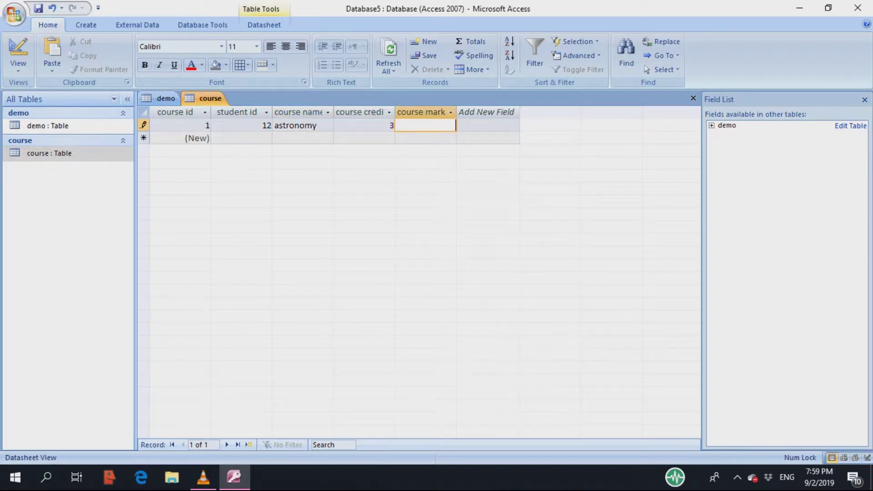
type("98")
key("Tab")
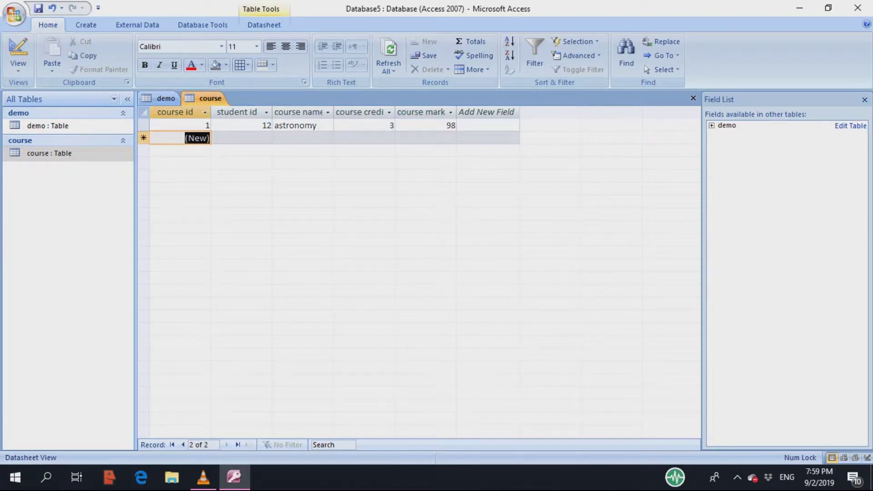
- Add the urdu course record for student 13 with 3 credits and 98 marks
left_click(241, 138)
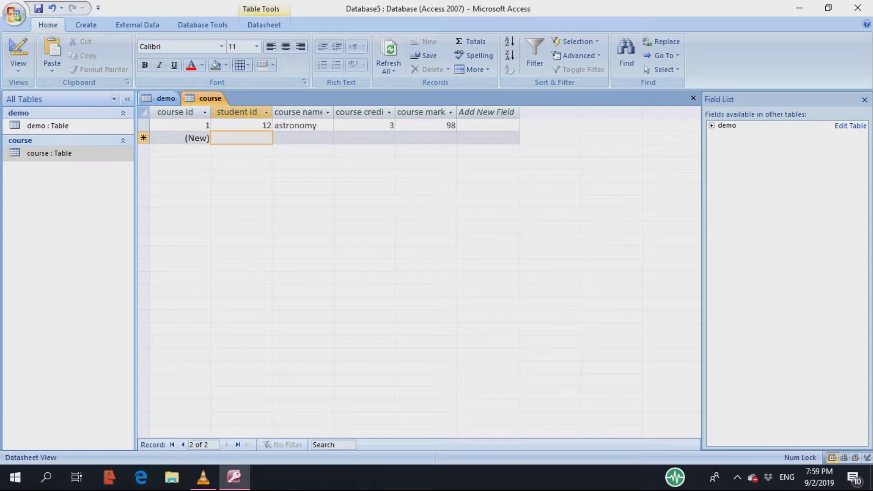
type("13")
key("Tab")
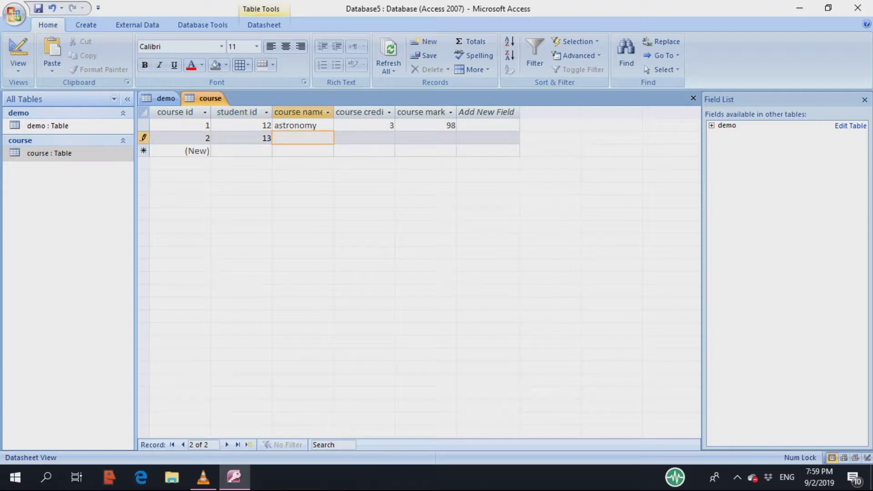
type("urdu")
key("Tab")
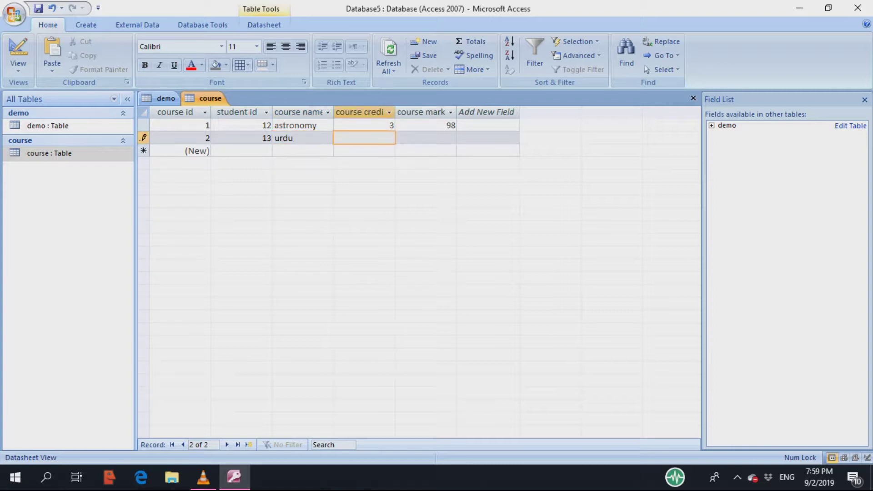
type("3")
key("Tab")
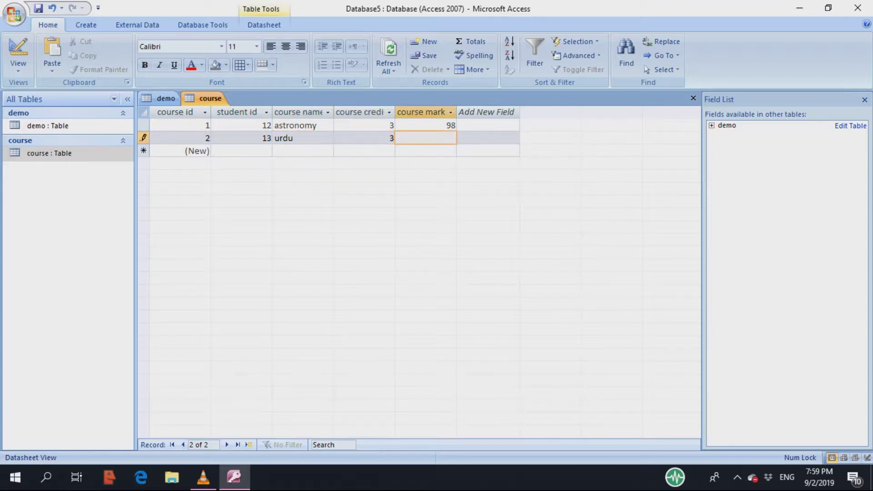
type("98")
key("alt+c")
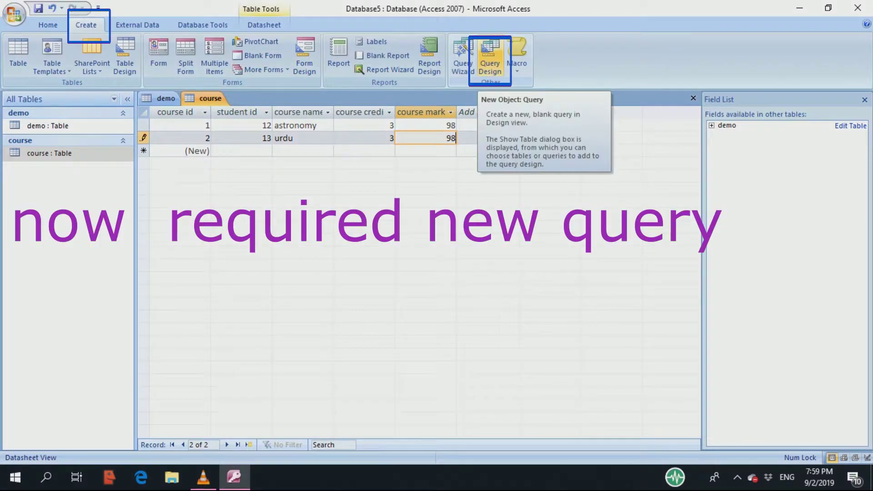
- Start a new query design and add the course and demo tables
left_click(489, 57)
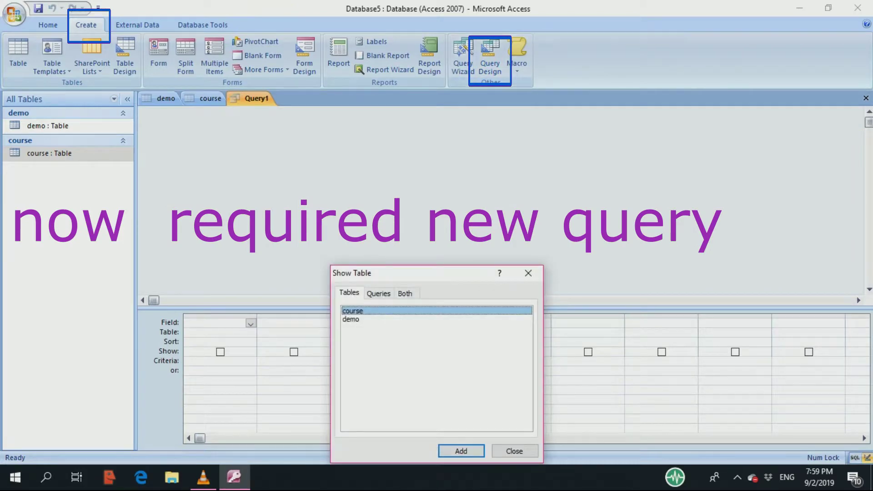
left_click(461, 450)
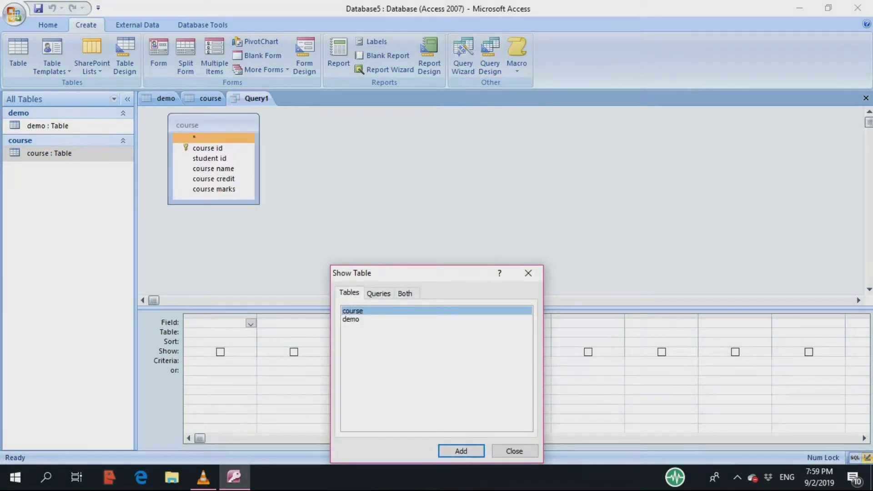
left_click(351, 319)
left_click(460, 451)
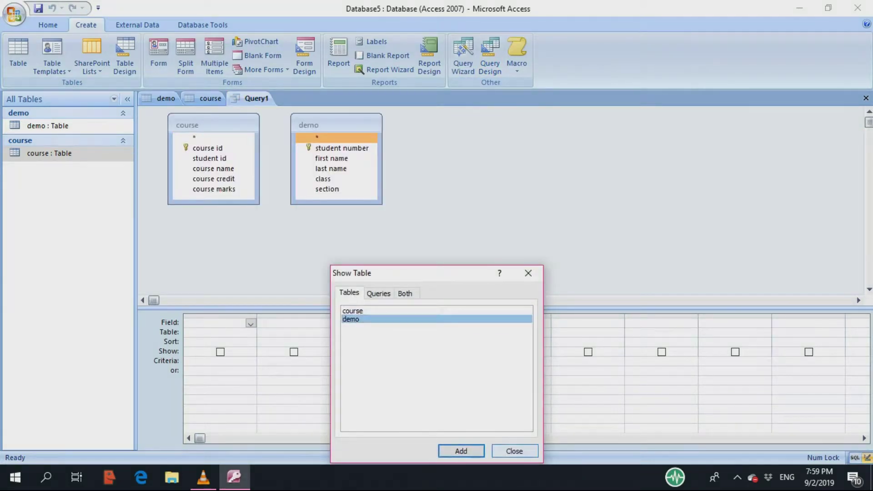
left_click(514, 450)
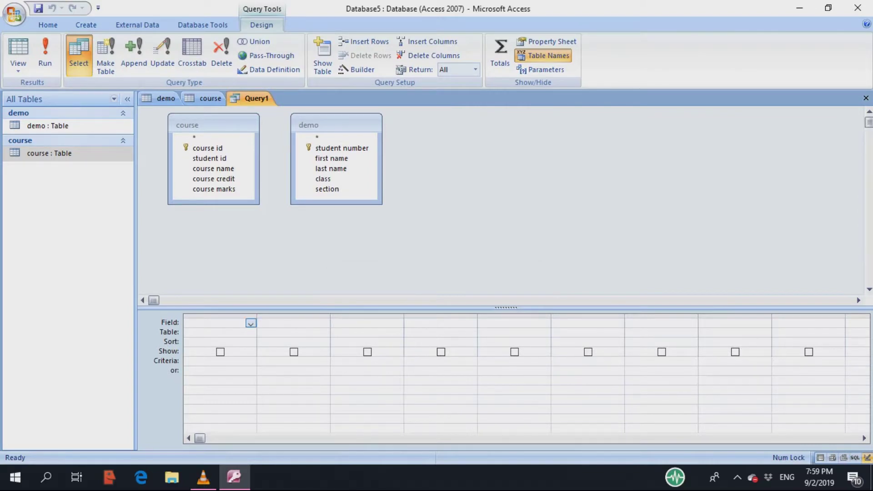
- Join demo's student number to course's student id
left_click(209, 158)
left_click(208, 149)
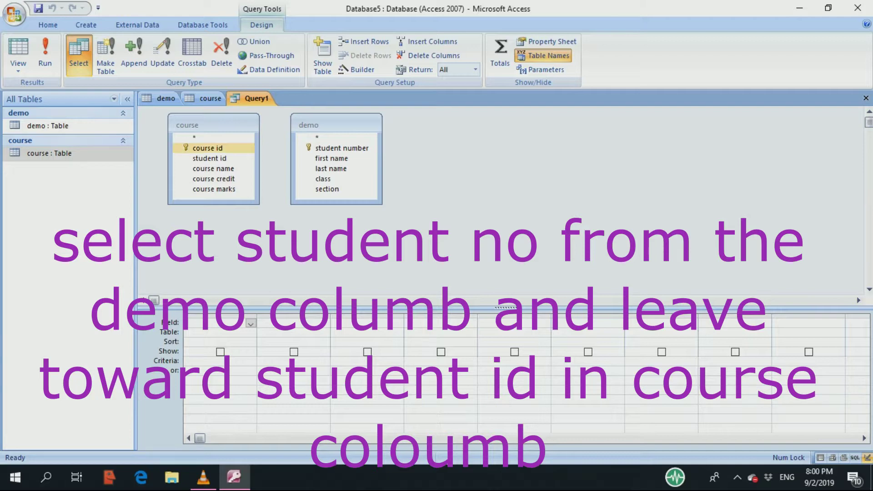
left_click(209, 158)
left_click(331, 169)
left_click(332, 159)
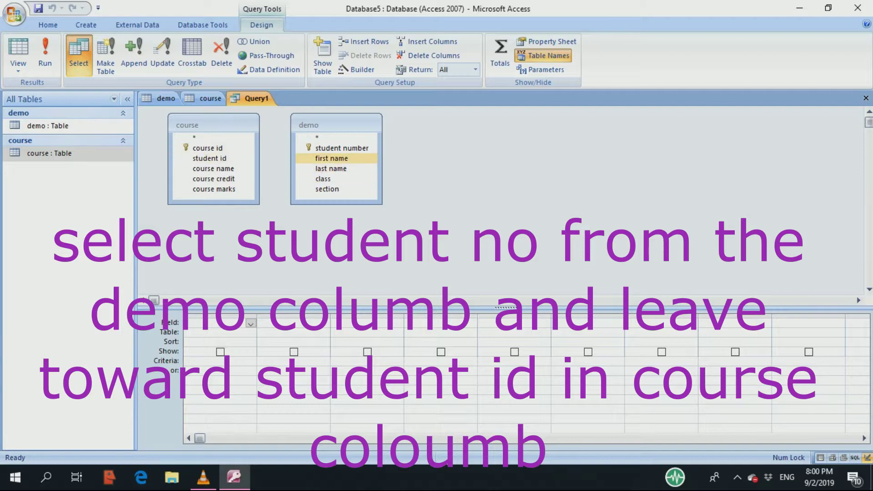
left_click(342, 148)
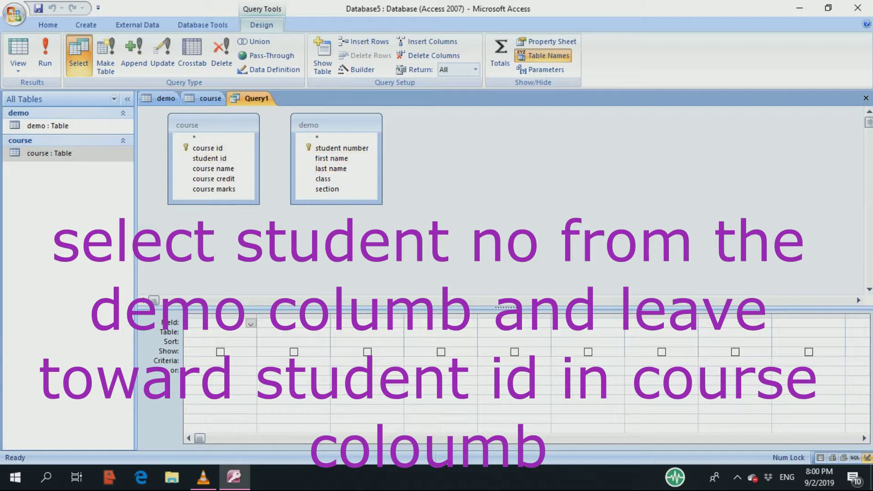
left_click(342, 148)
left_click_drag(341, 148, 209, 158)
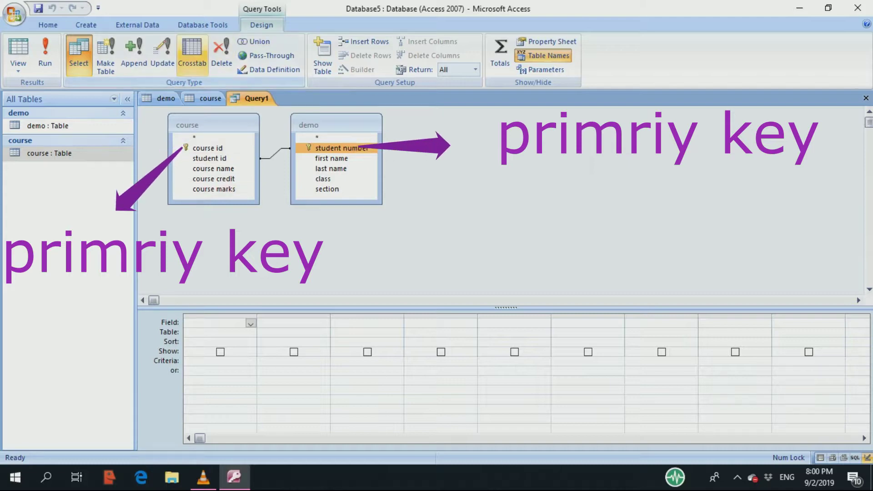
- Open the Relationships window from Database Tools and add the course and demo tables
left_click(202, 24)
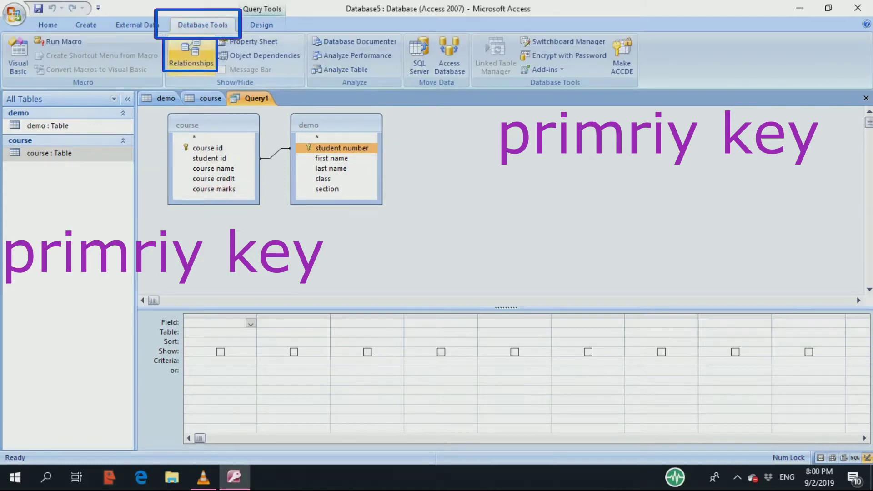
left_click(191, 53)
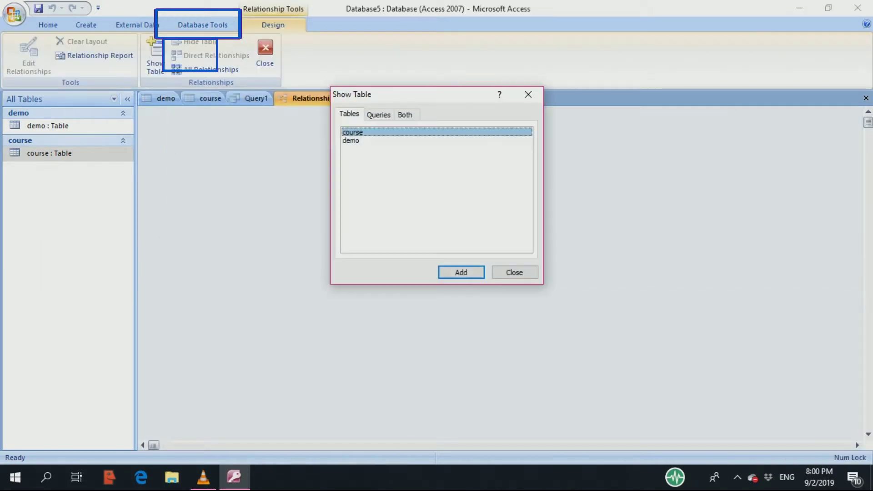
left_click(461, 272)
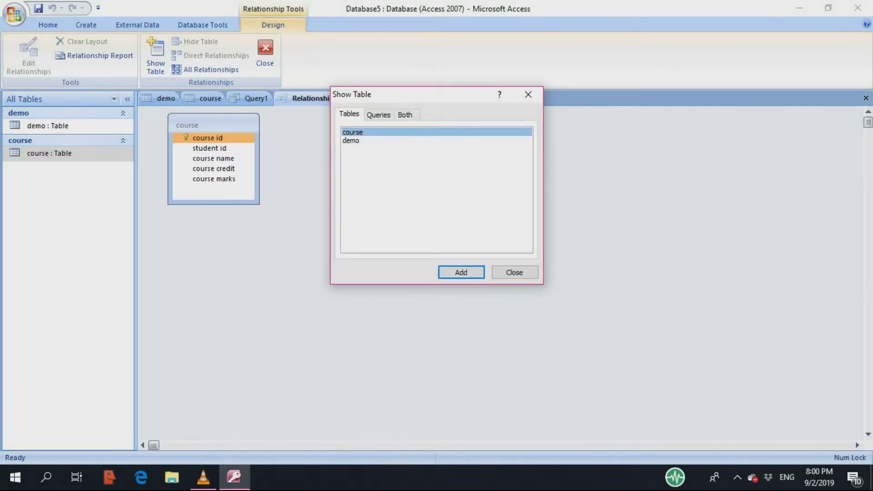
left_click(350, 140)
left_click(461, 272)
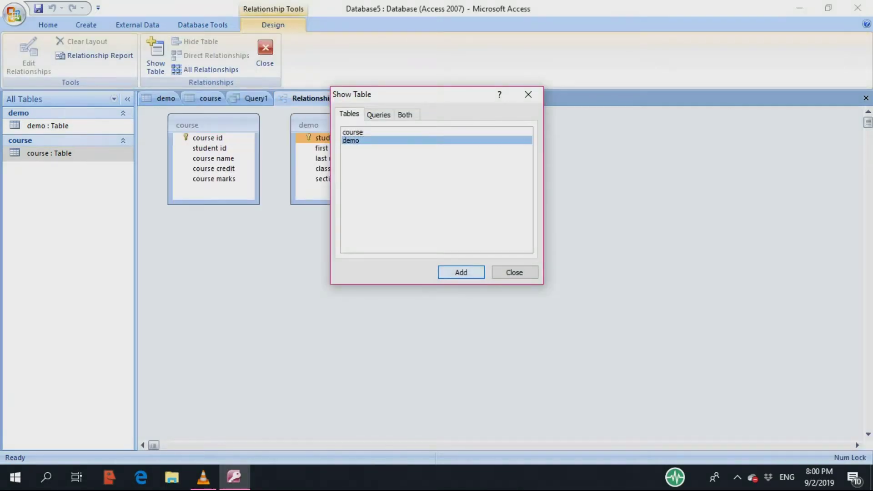
left_click(514, 272)
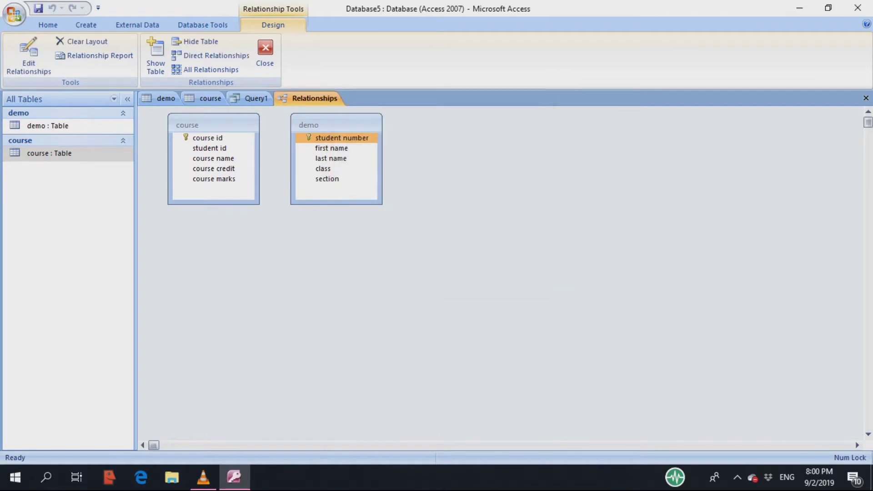
- Relate course's student id to demo's student number
left_click(209, 148)
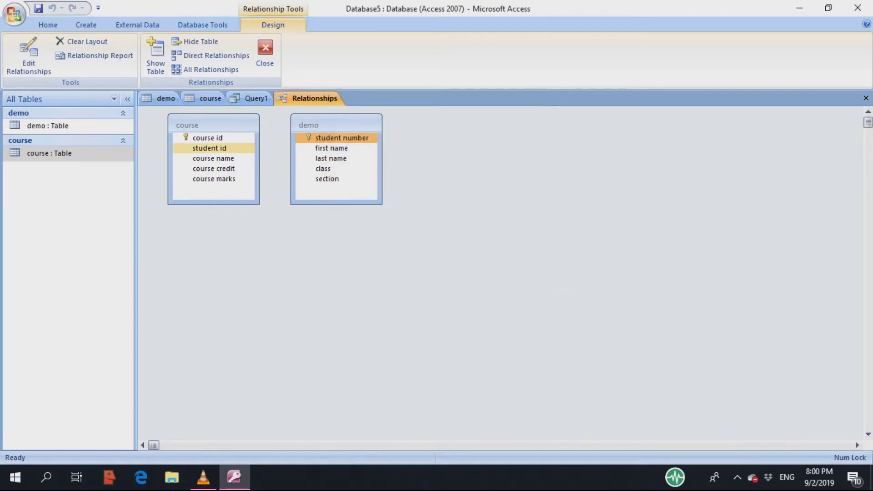
left_click(209, 148)
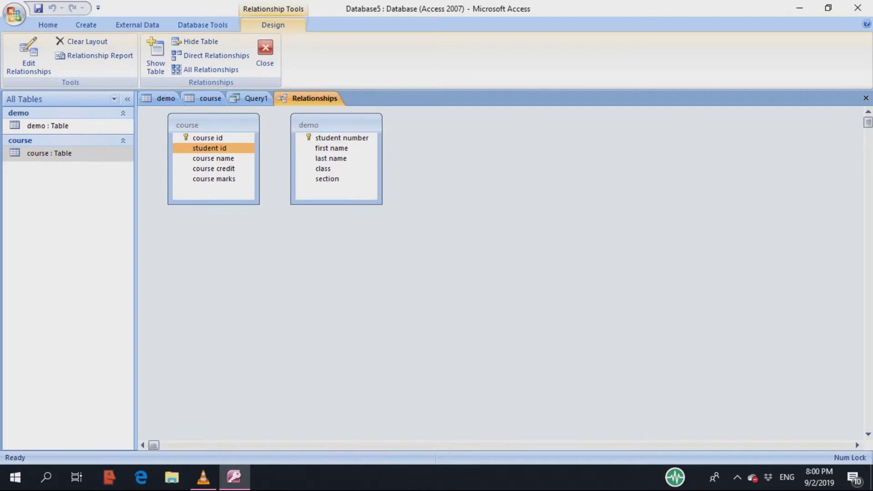
left_click_drag(209, 148, 341, 138)
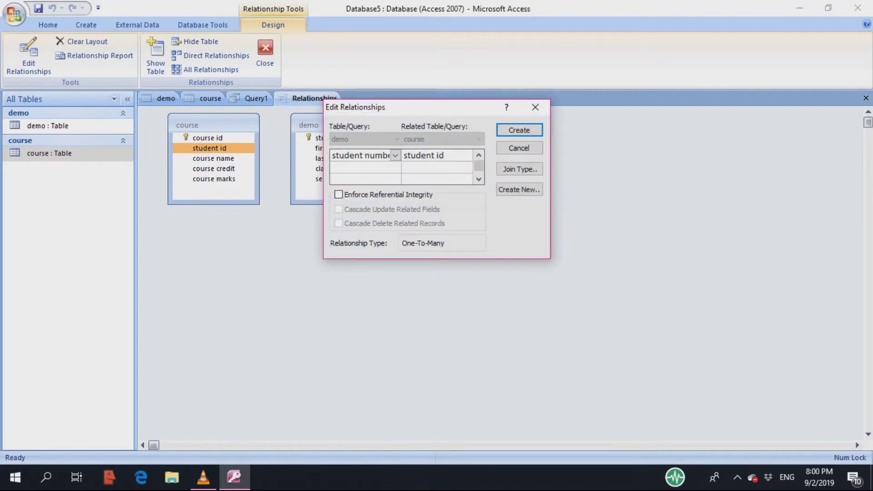
- Create the student number to student id relationship and return to the Query1 design
left_click_drag(409, 107, 525, 174)
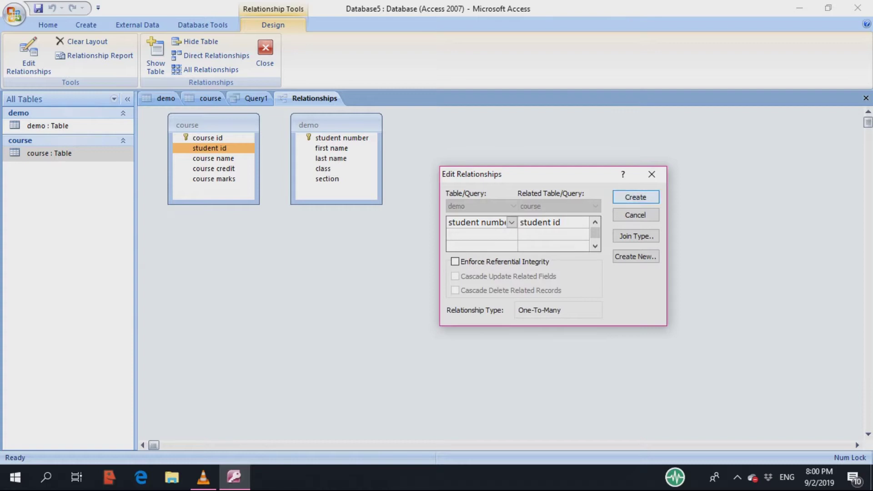
key("Return")
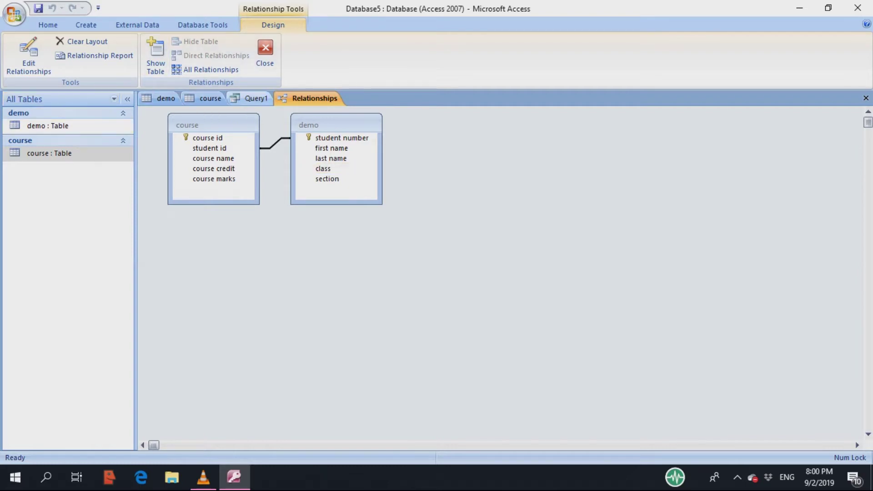
left_click(249, 98)
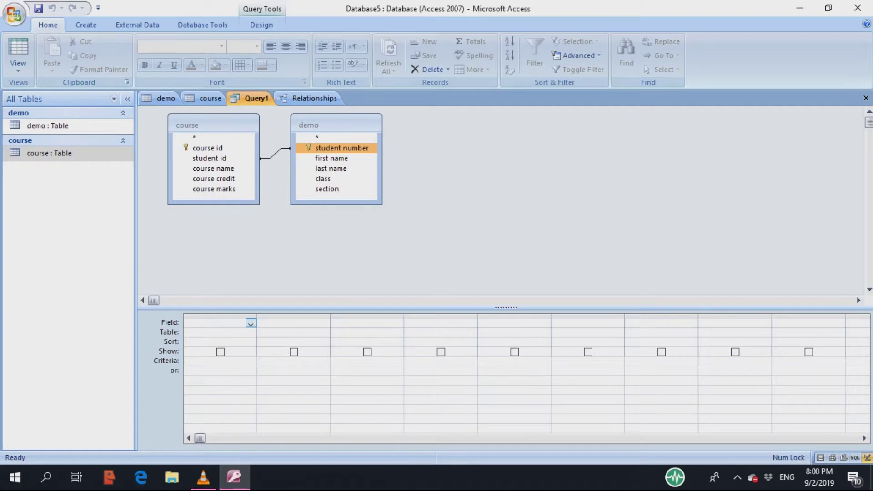
- Fill the first four grid columns with demo's first name, last name, class and section
left_click(250, 323)
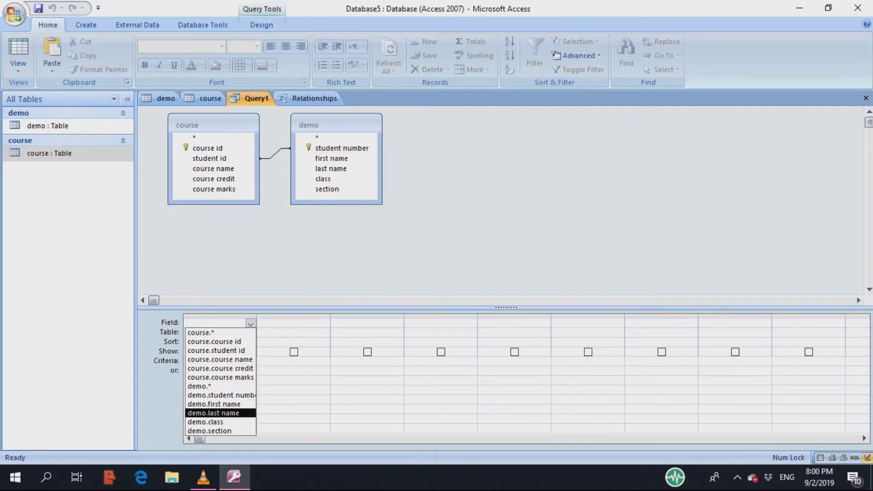
left_click(213, 404)
left_click(259, 322)
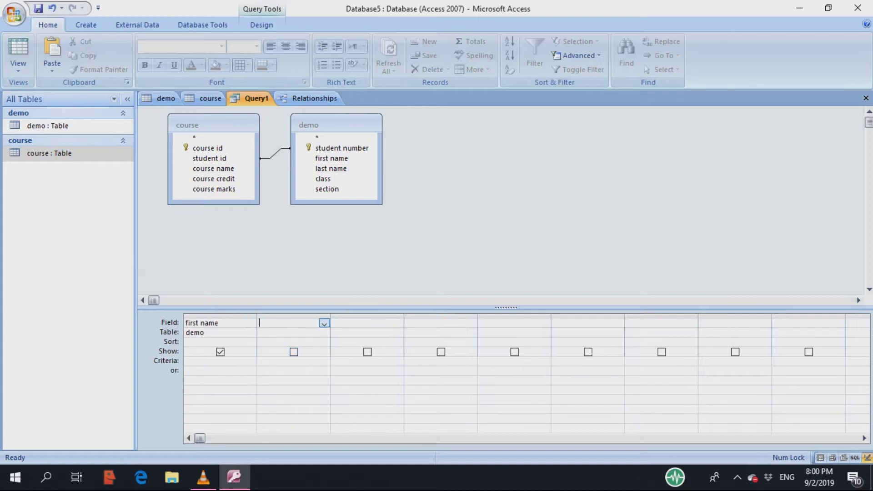
left_click(324, 323)
left_click(293, 412)
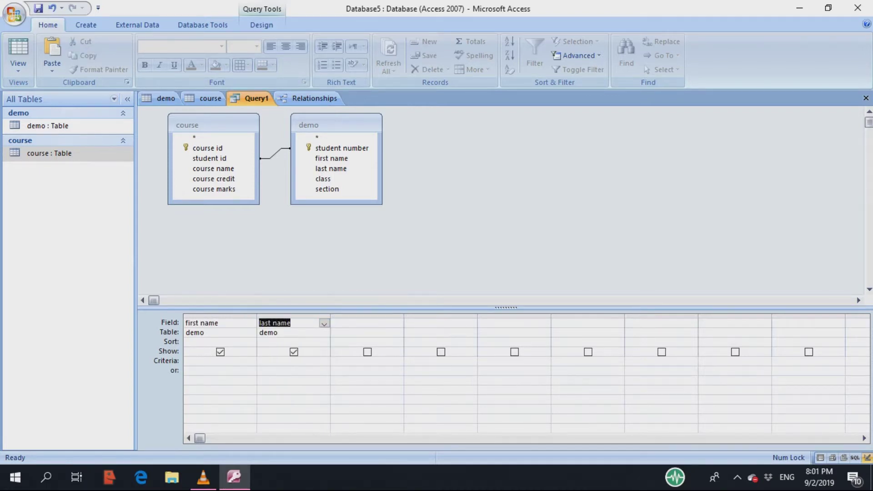
left_click(333, 323)
left_click(398, 323)
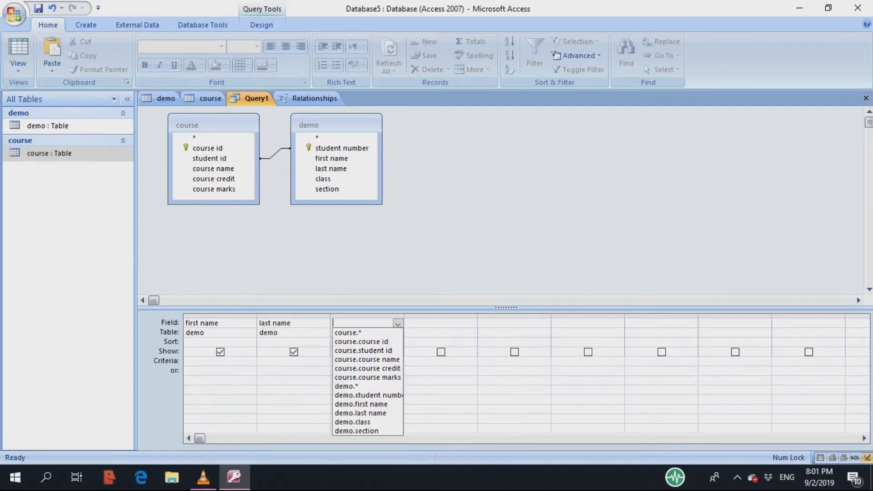
left_click(353, 421)
left_click(407, 323)
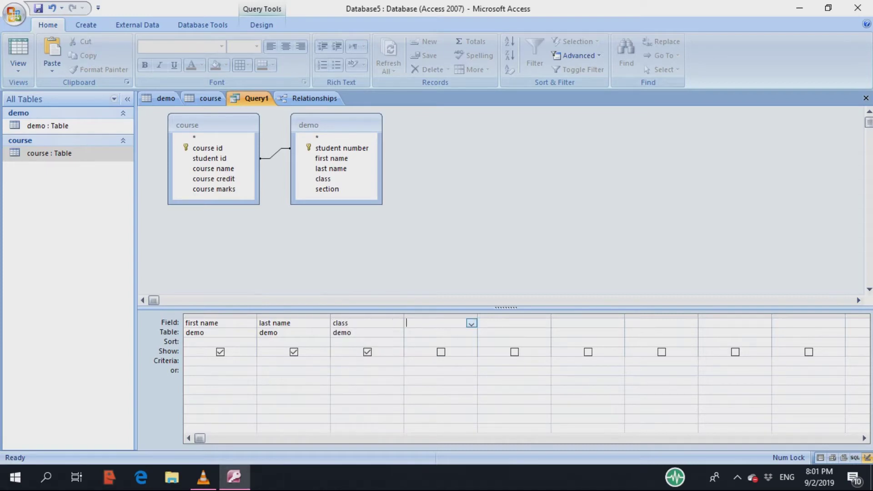
left_click(471, 323)
left_click(430, 430)
left_click(482, 323)
- Put course.* in the fifth column and course id in the sixth
left_click(544, 323)
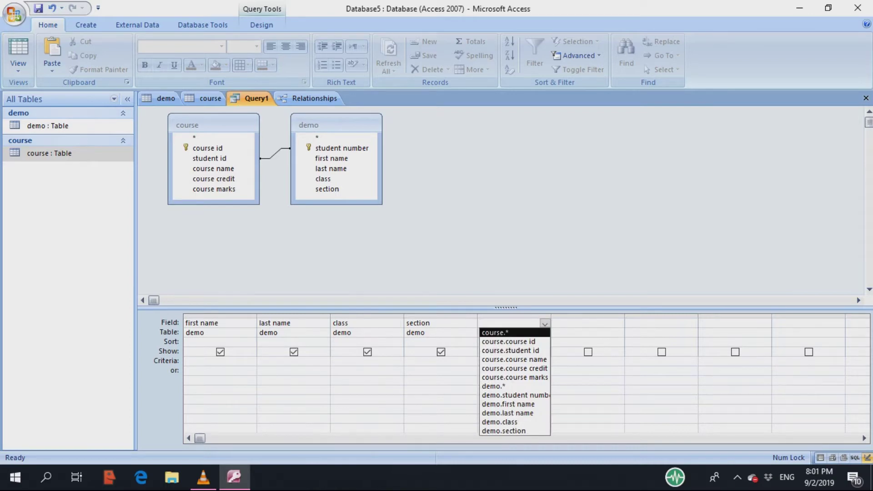
key("Return")
key("Tab")
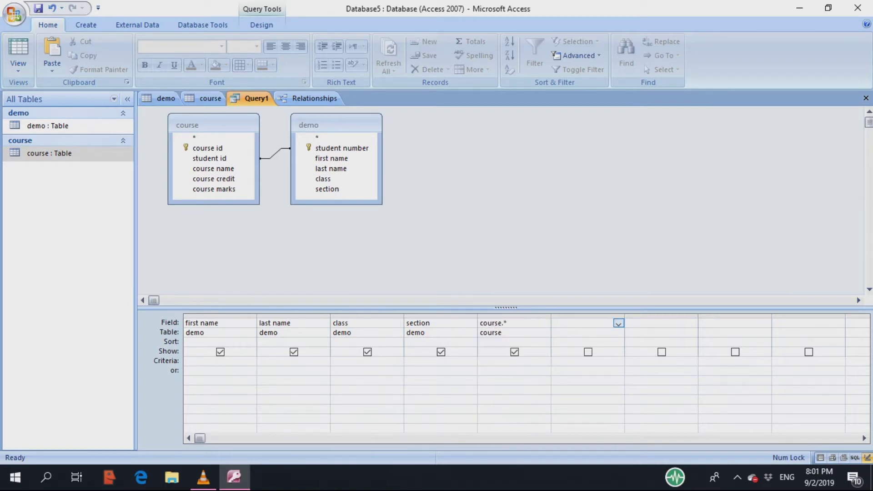
key("alt+Down")
key("Down")
key("Return")
key("Tab")
- Add course credit as the seventh field and course.course marks as the eighth
key("alt+Down")
key("Down")
key("Down")
key("Down")
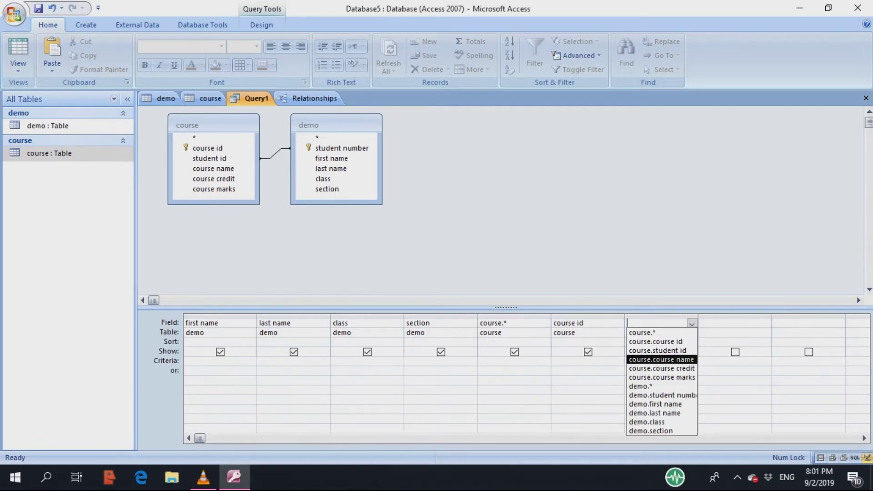
key("Up")
key("Down")
key("Down")
key("Return")
key("Tab")
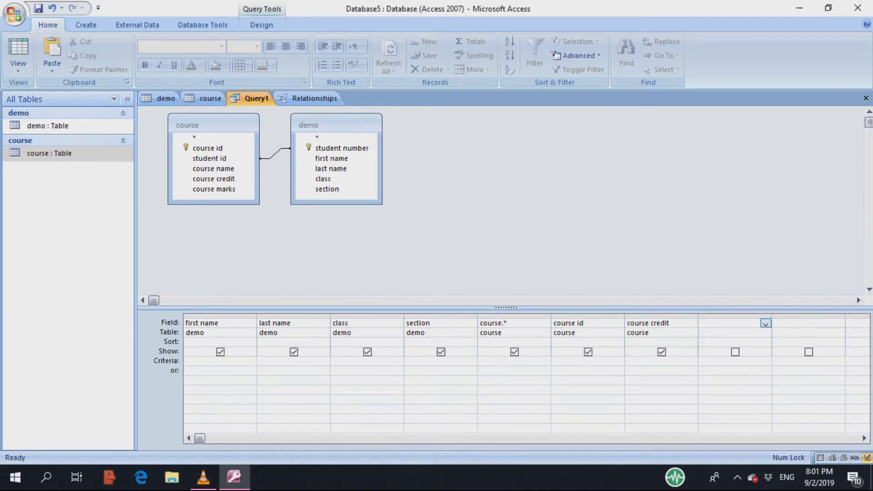
key("alt+Down")
key("Down")
key("Down")
key("Down")
key("Down")
key("Down")
key("Return")
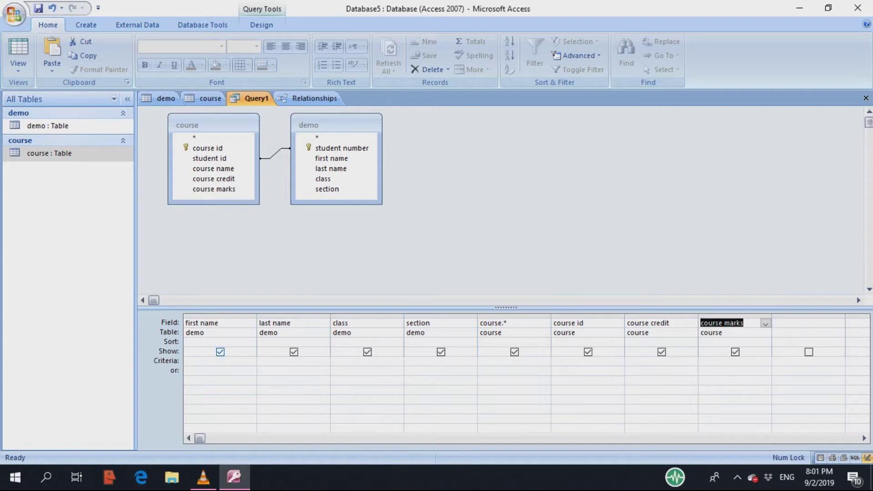
left_click(203, 323)
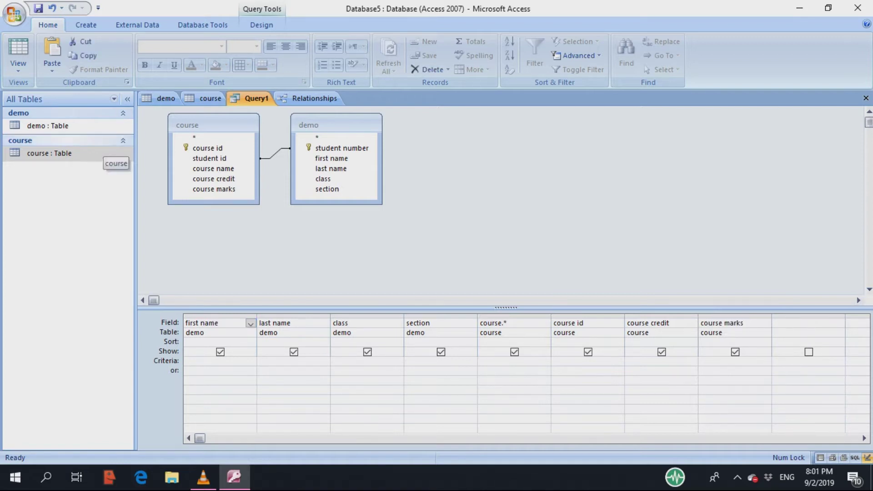
- Open the course and demo table records, then cycle to Relationships to inspect demo's student number key
double_click(98, 152)
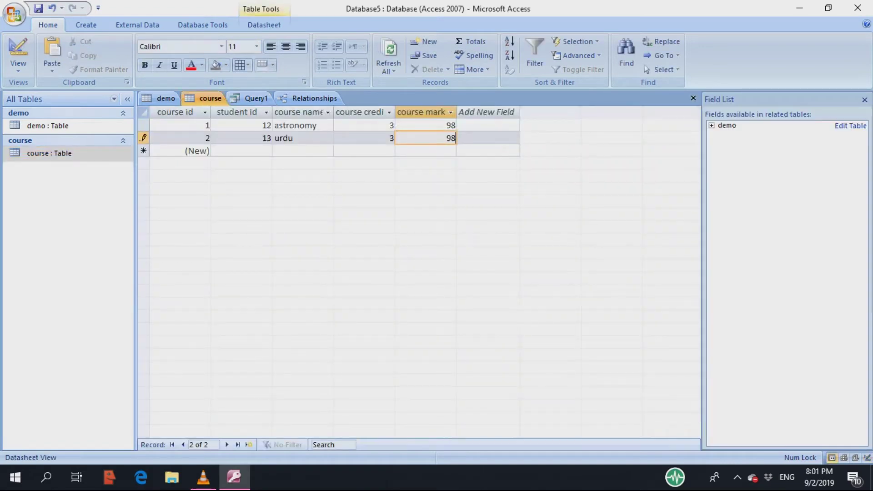
left_click(48, 125)
double_click(48, 125)
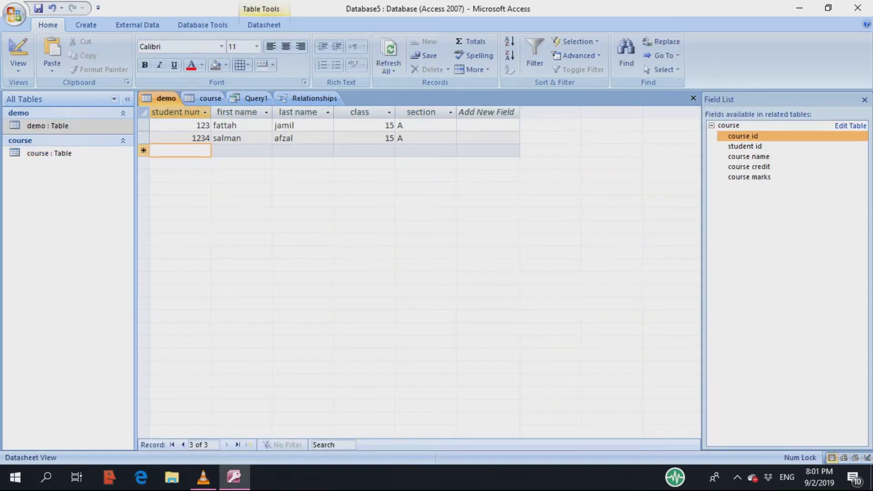
double_click(49, 152)
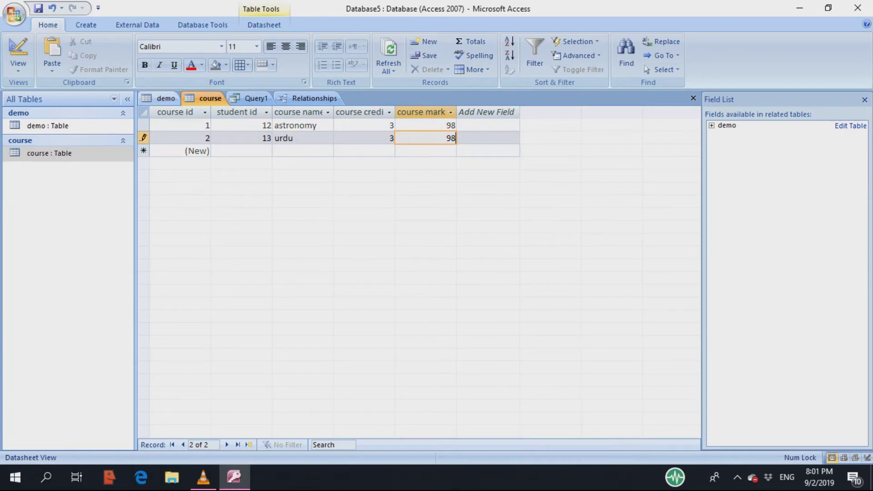
left_click(160, 98)
key("ctrl+F6")
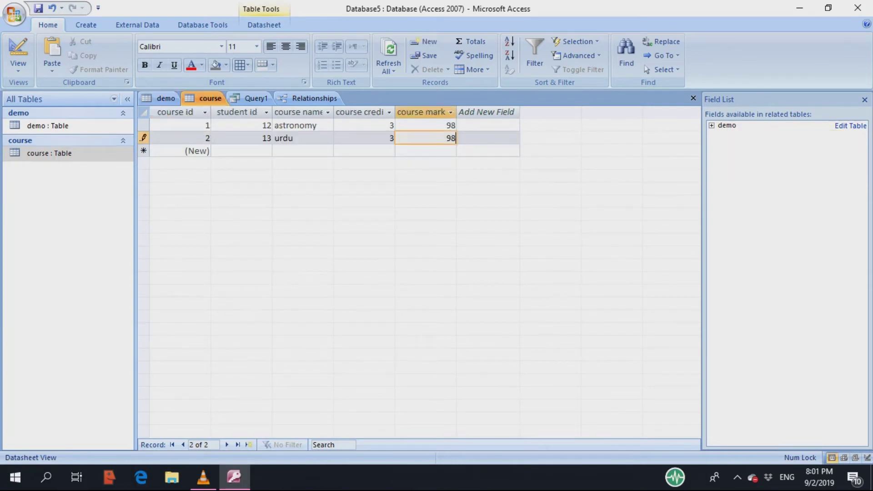
key("ctrl+F6")
key("ctrl+F6")
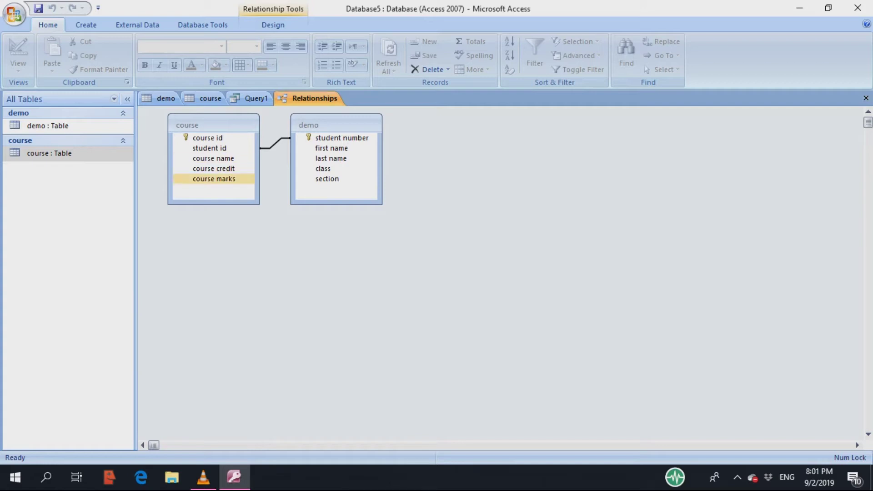
left_click(342, 138)
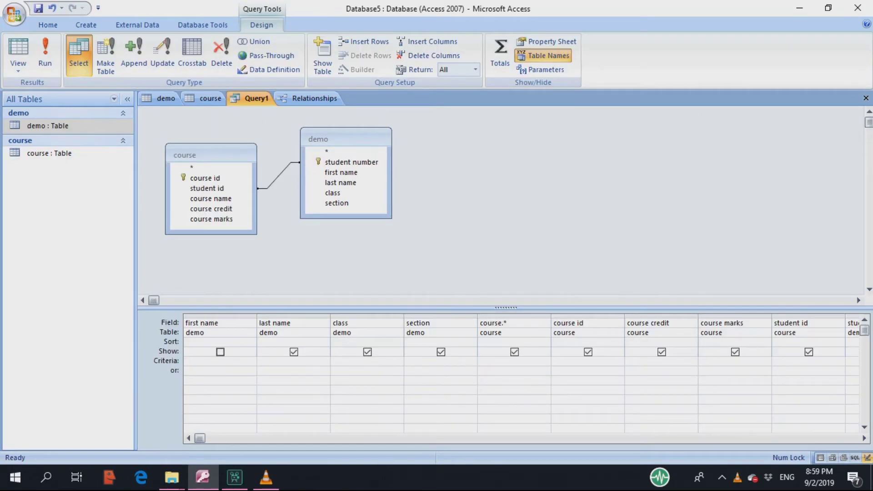
- Run Query1 with first name shown, then rerun it from Design View with first name hidden
left_click(220, 351)
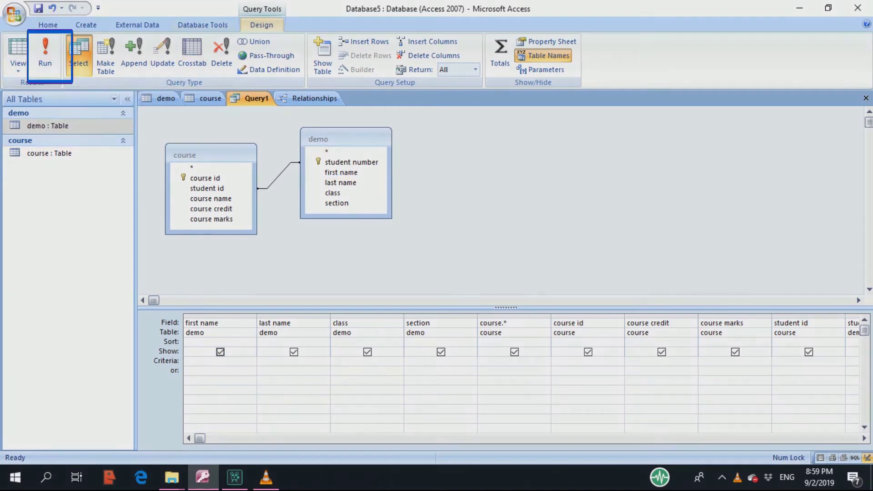
left_click(45, 55)
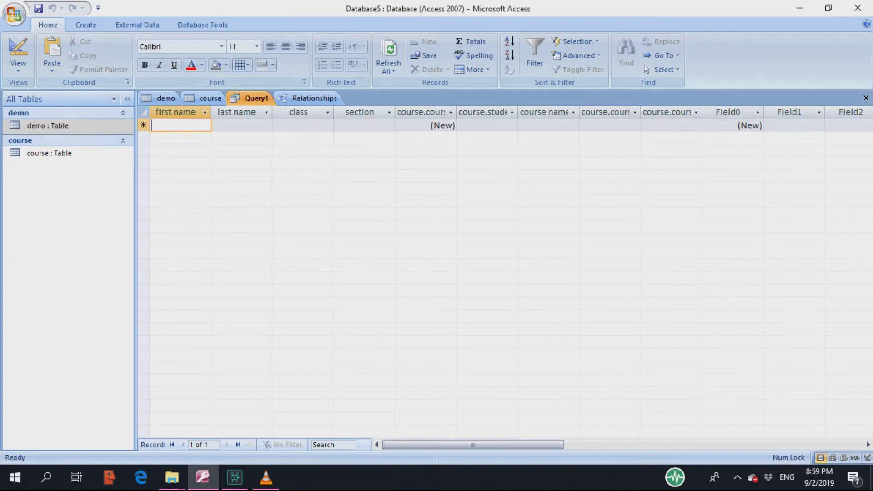
right_click(255, 98)
left_click(296, 151)
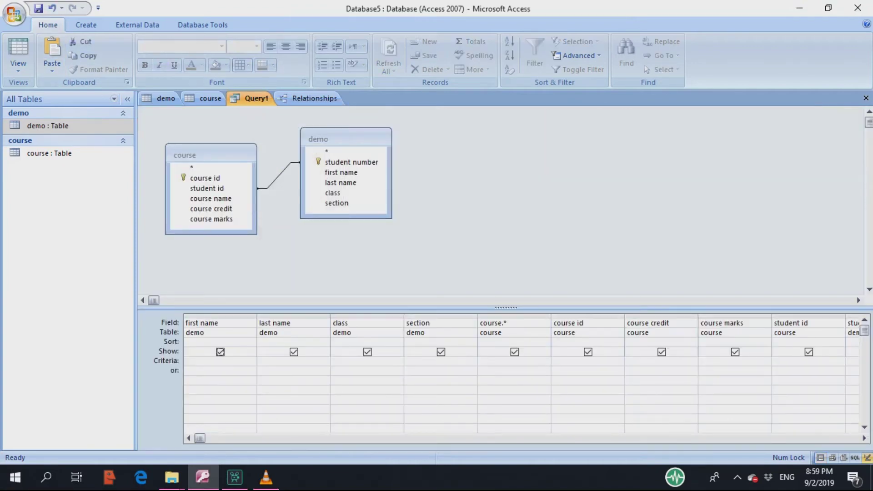
left_click(220, 351)
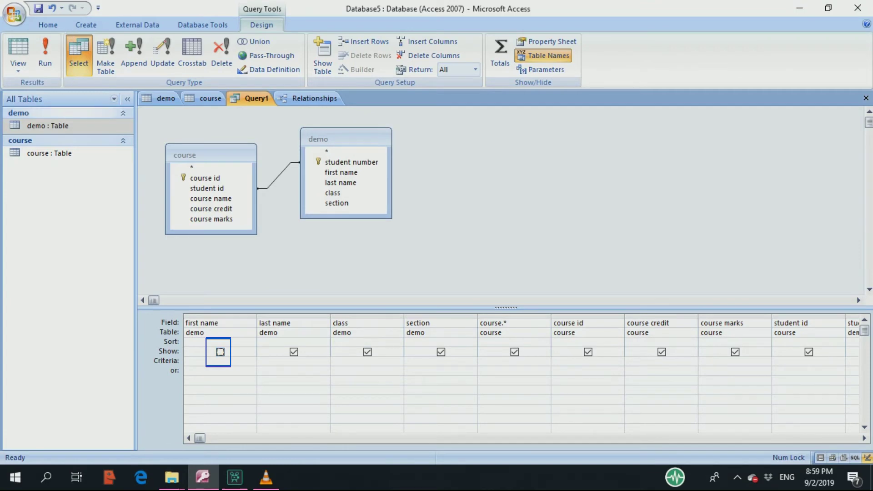
left_click(45, 52)
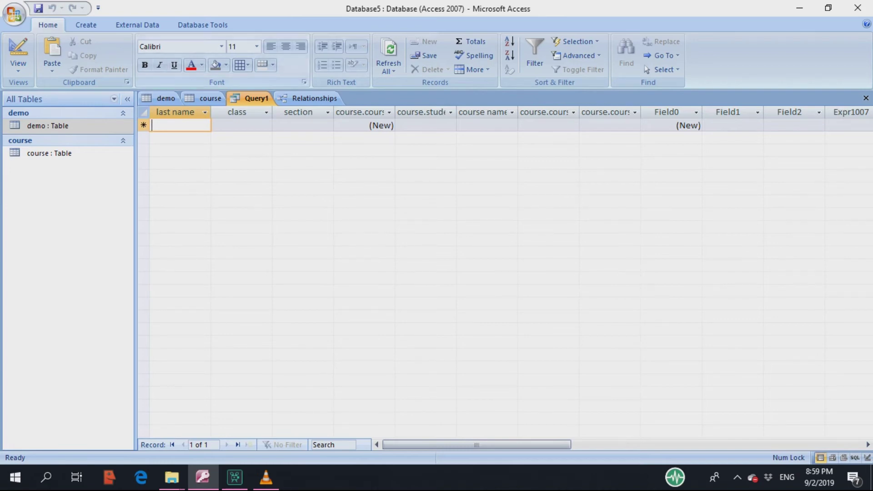
- Hide last name in Query1's design and run the query
right_click(253, 99)
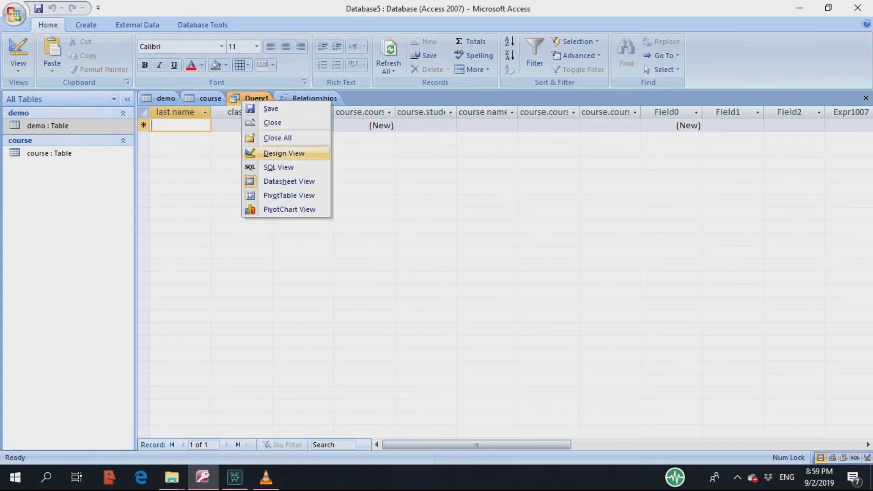
left_click(281, 153)
left_click(294, 352)
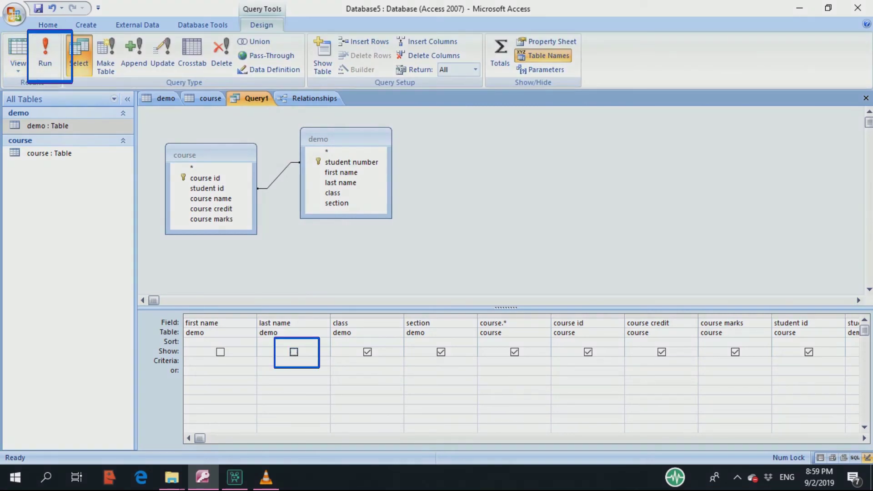
left_click(45, 52)
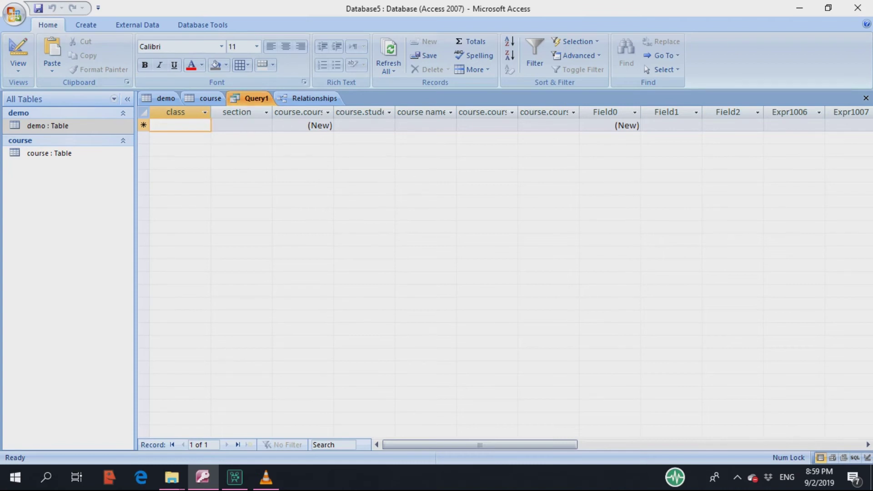
- Re-enable Show for first name and last name, then run Query1 again
right_click(238, 98)
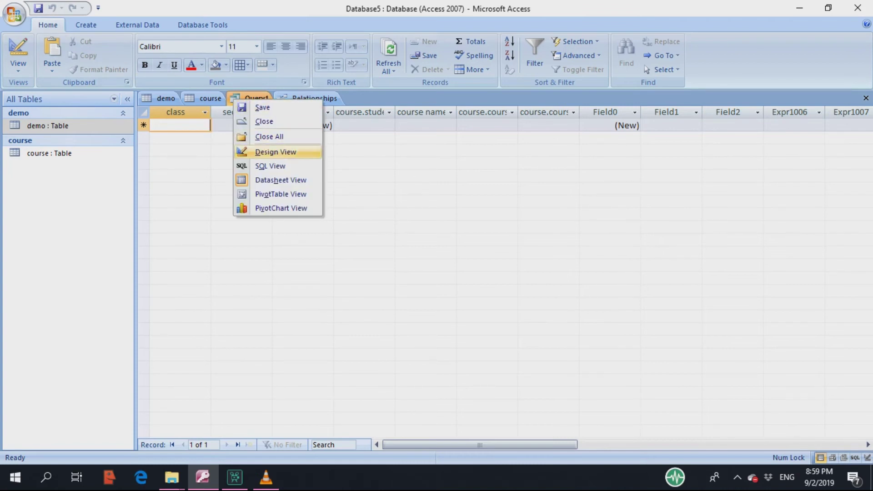
left_click(276, 151)
left_click(220, 352)
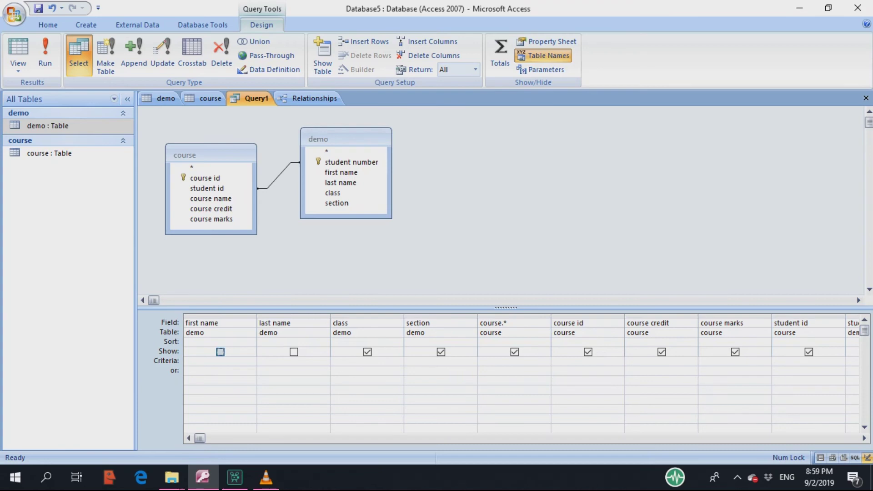
left_click(294, 351)
left_click(45, 55)
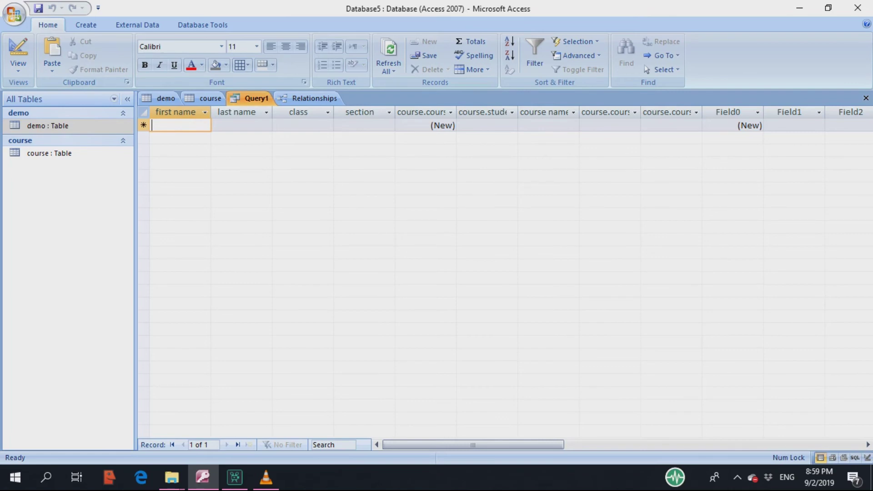
- Hide the class field in Query1's design and run the query
right_click(253, 96)
left_click(291, 146)
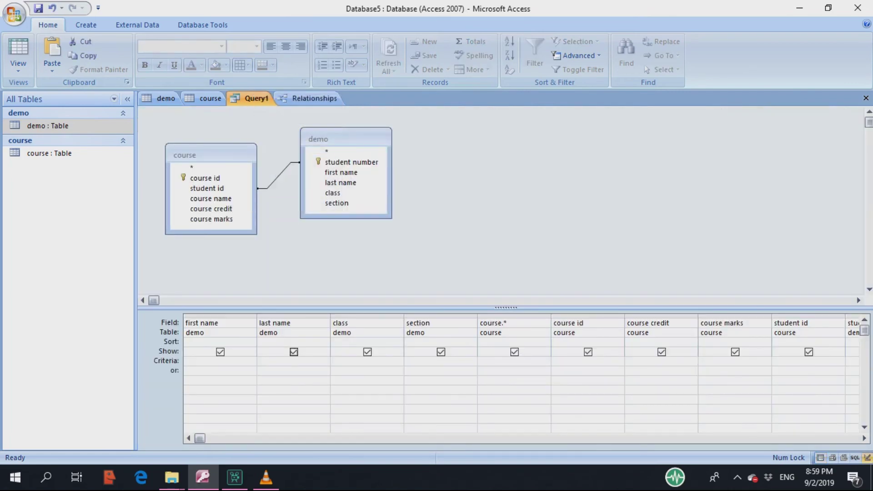
left_click(367, 351)
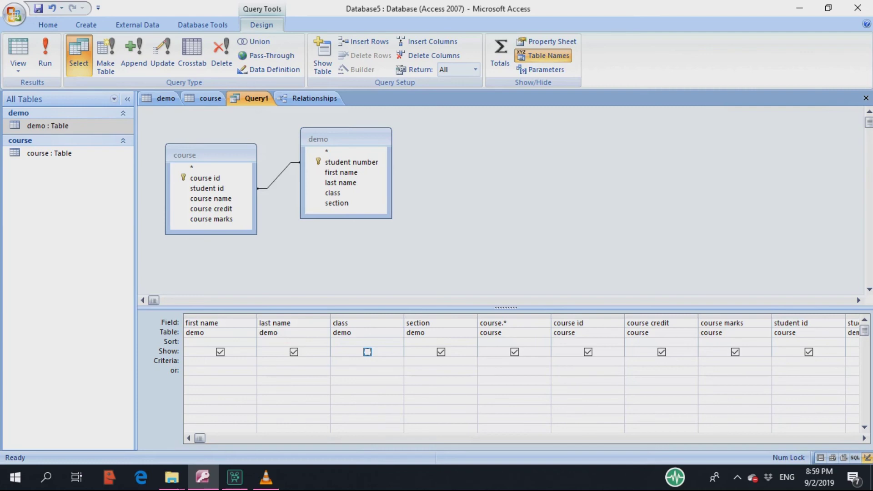
left_click(45, 54)
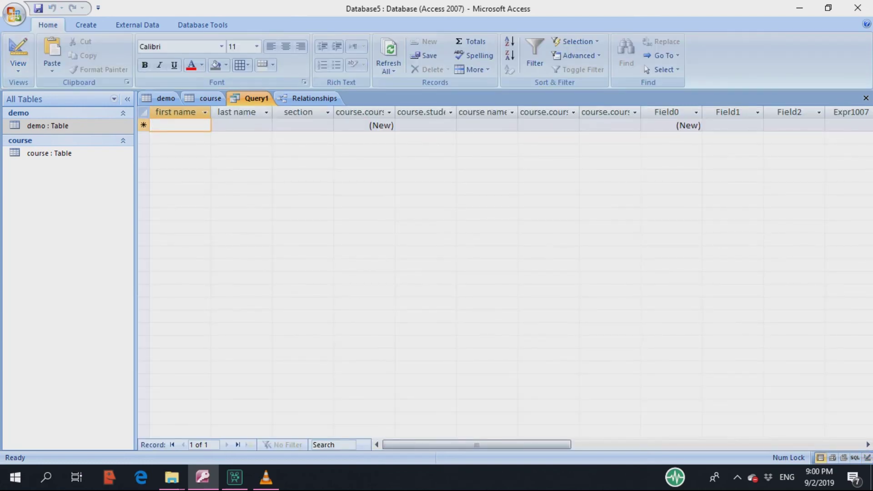
- Return Query1 to Design View and run it again
right_click(262, 100)
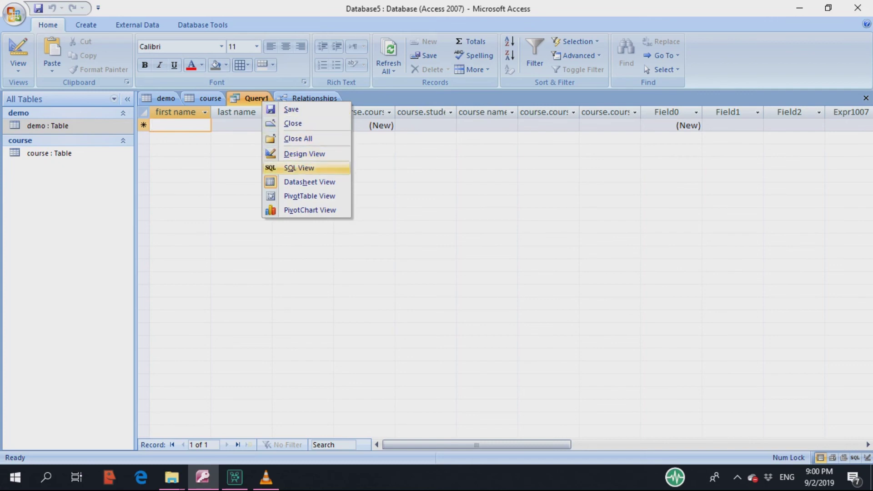
left_click(304, 154)
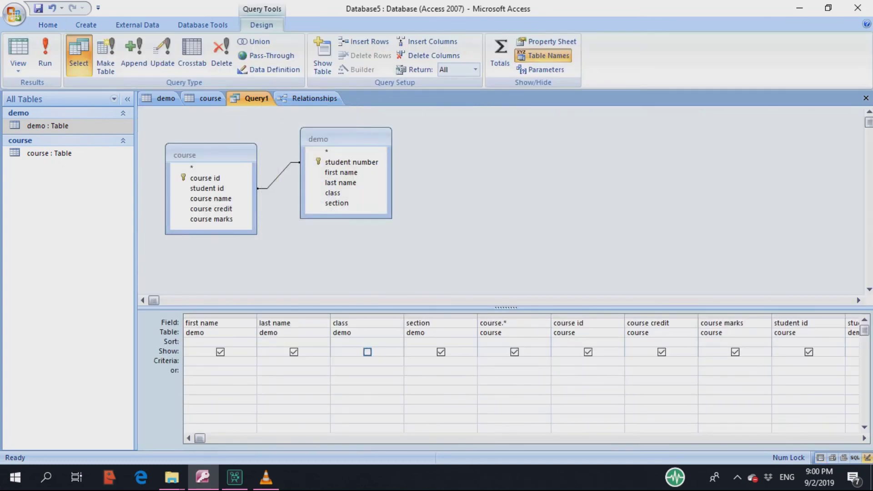
left_click(204, 178)
left_click(45, 54)
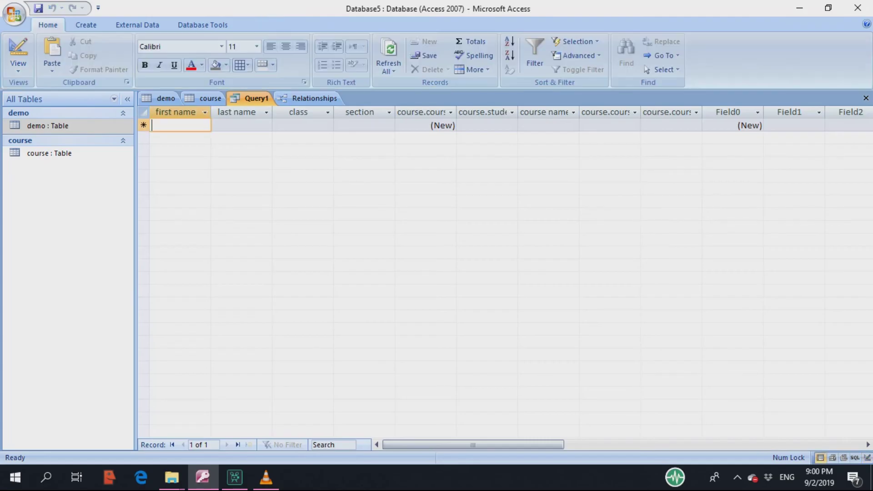